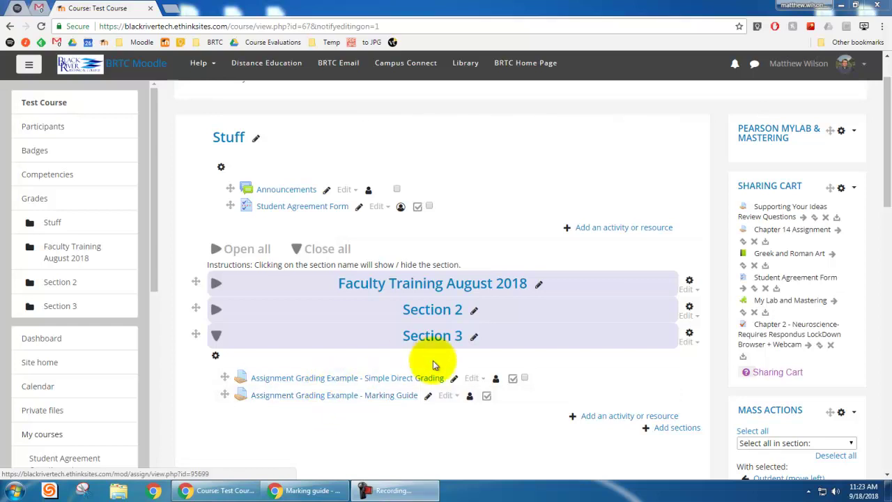
- Open the Edit menu beside the Marking Guide assignment in Section 3
left_click(445, 396)
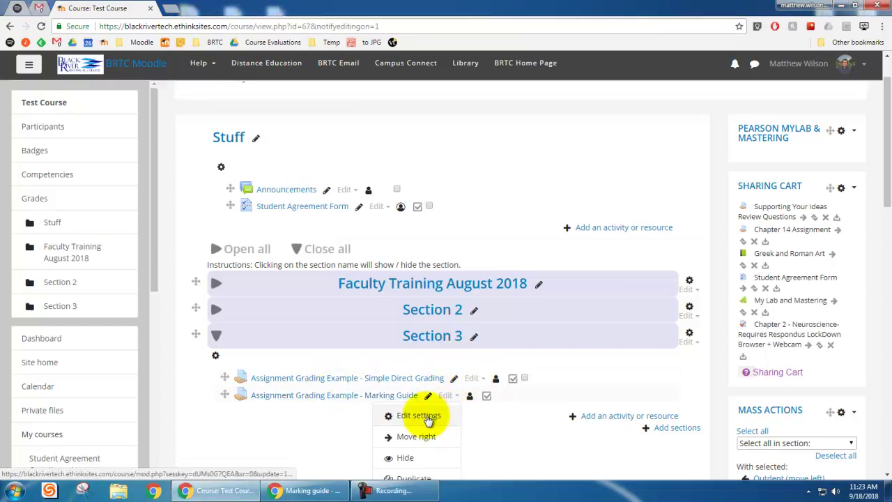
- In the assignment settings, set Grade's grading method to Marking guide and Save and display
left_click(428, 414)
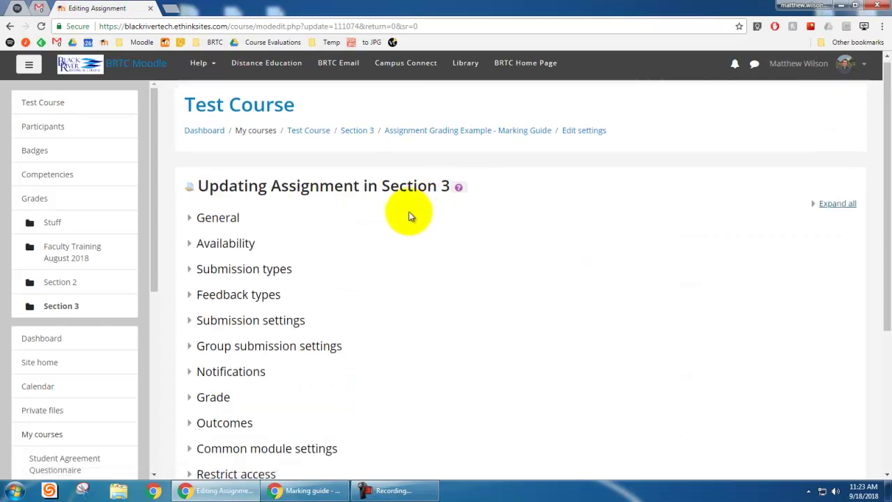
scroll(409, 214, "down", 3)
scroll(223, 278, "up", 2)
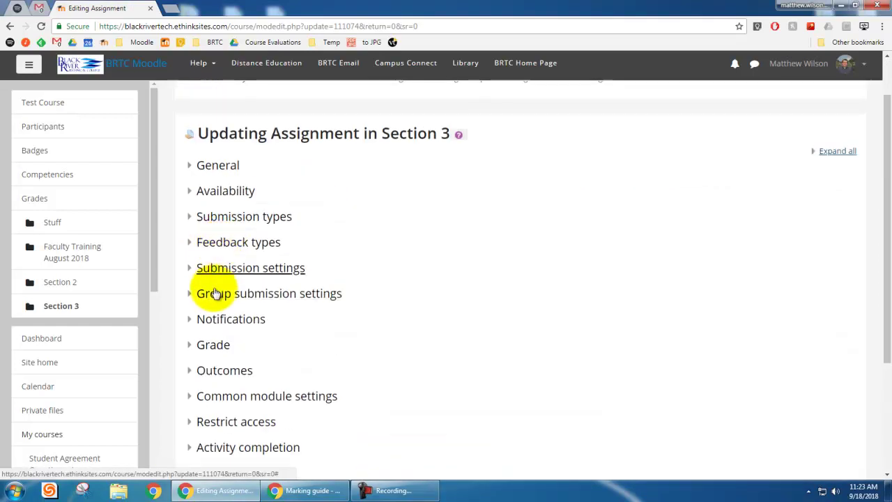
left_click(215, 344)
scroll(416, 286, "down", 1)
scroll(417, 285, "down", 1)
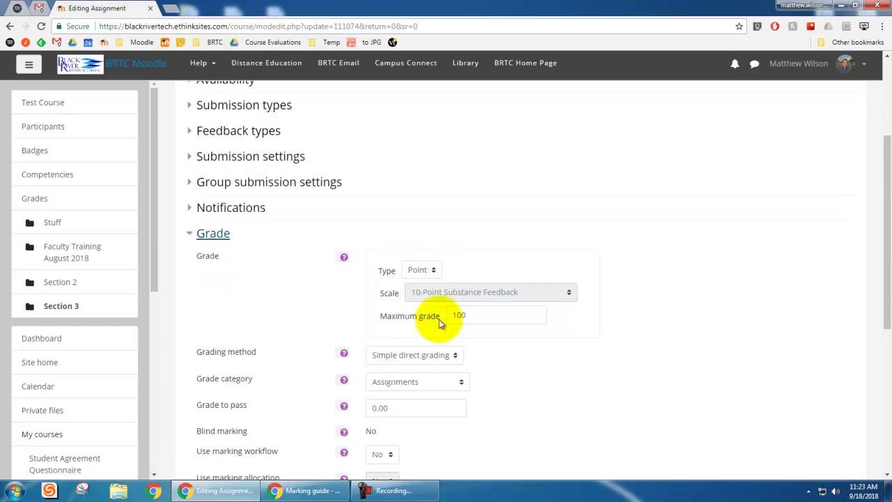
scroll(408, 304, "down", 1)
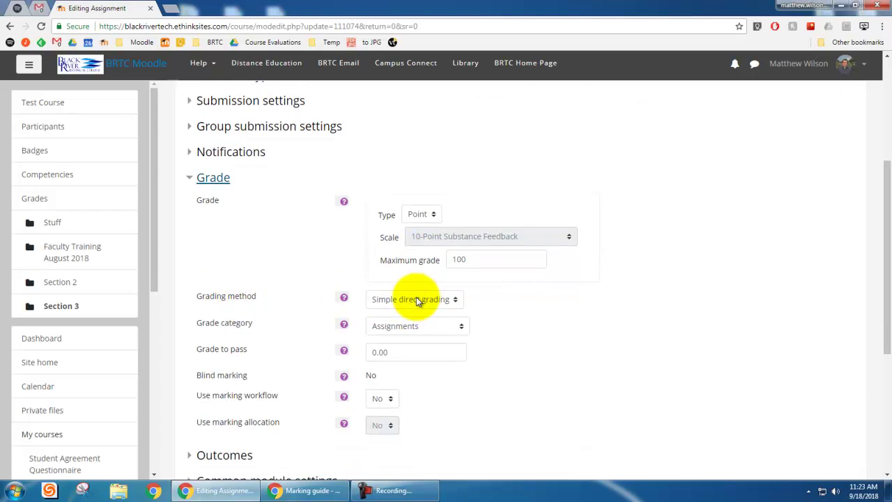
left_click(415, 299)
left_click(408, 327)
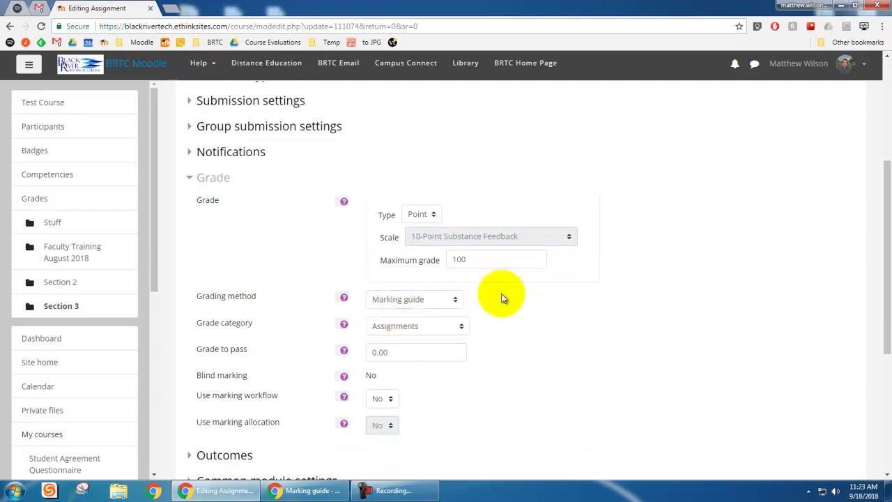
scroll(474, 293, "down", 4)
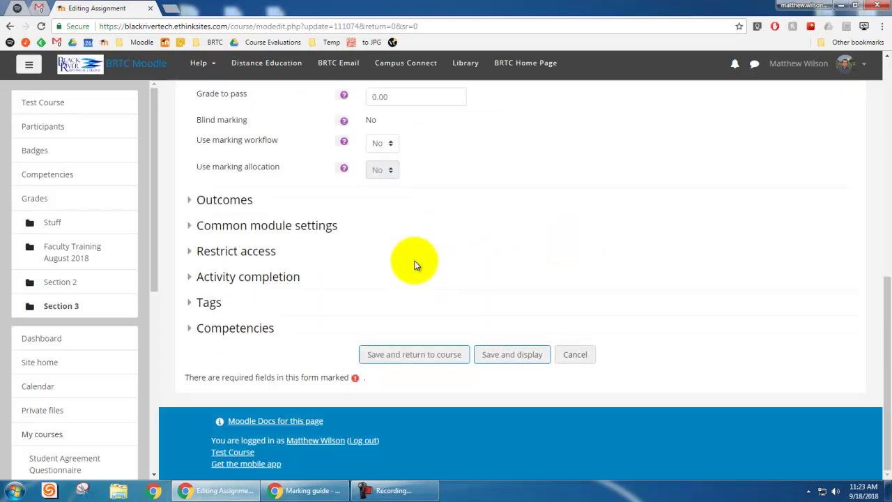
left_click(499, 349)
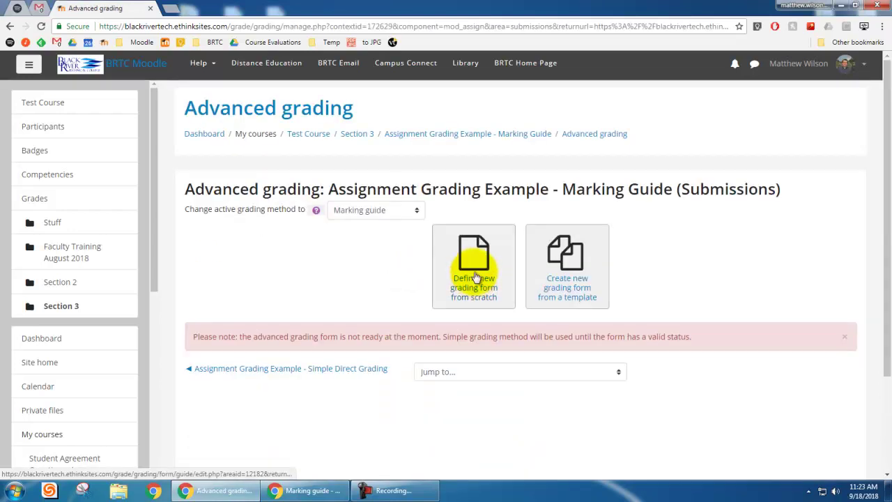
- Review the Advanced grading page's options for creating a grading form
scroll(370, 251, "down", 1)
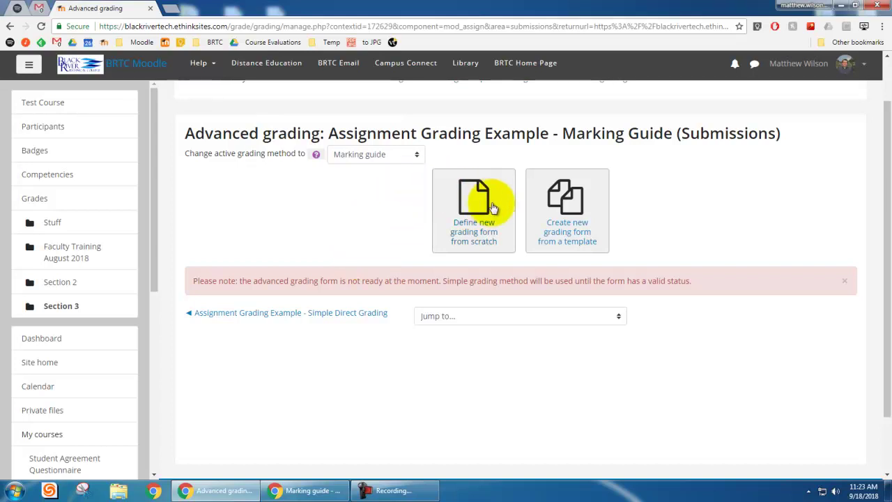
- Define a new grading form from scratch named 'Marking Grade Example'
left_click(481, 240)
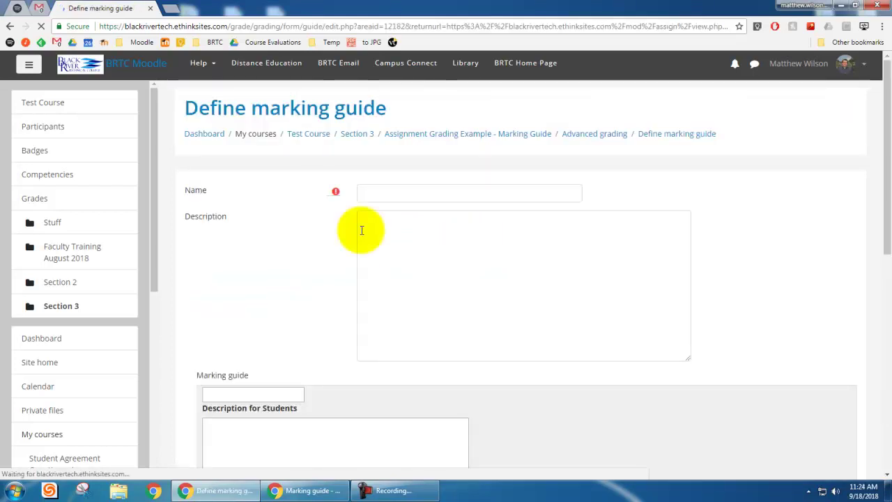
left_click(393, 194)
type("Ma")
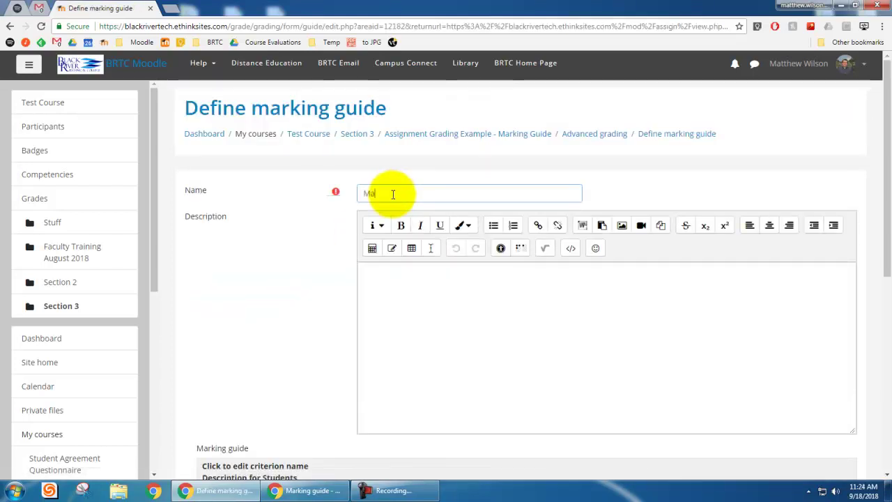
type("rking Grade Example")
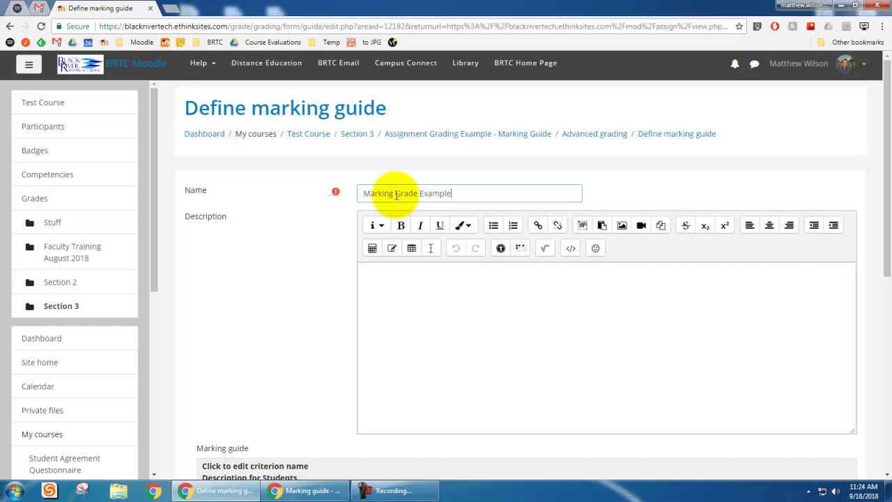
scroll(365, 226, "down", 3)
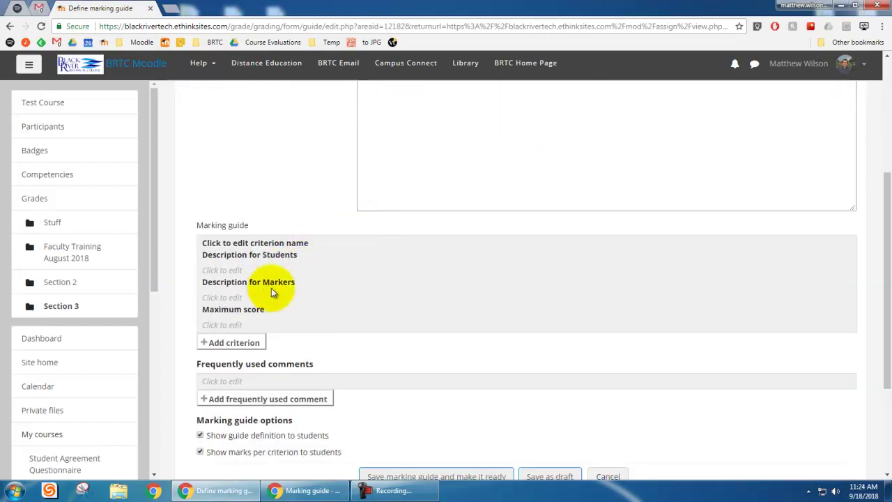
scroll(291, 247, "up", 2)
scroll(277, 253, "down", 1)
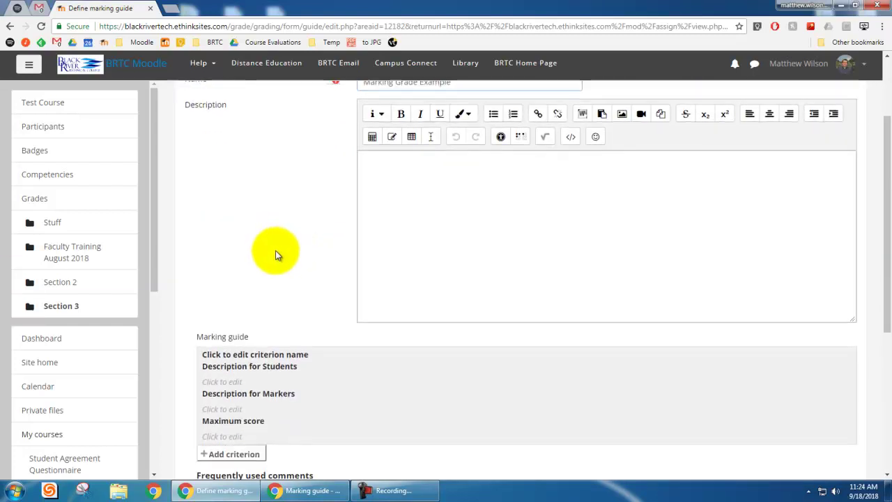
scroll(251, 321, "down", 1)
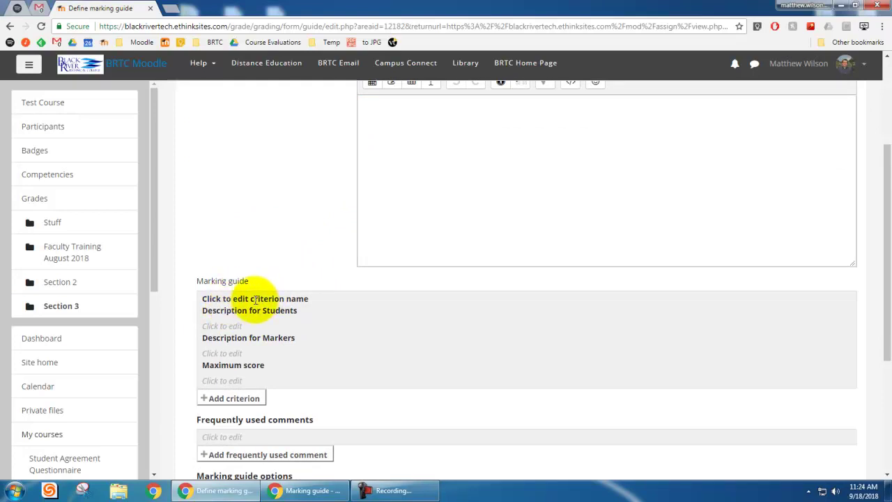
- Name the first criterion 'Introduction', add its one-paragraph thesis description, and set maximum score 20
left_click(255, 300)
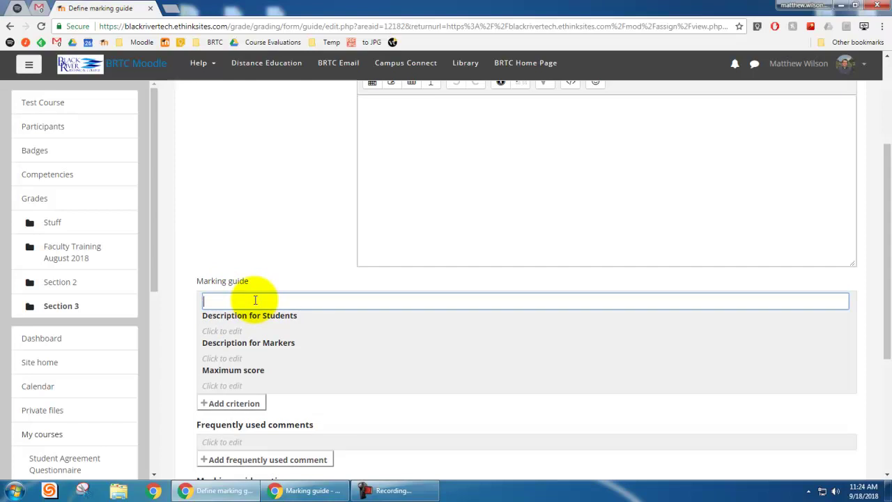
type("Introduction")
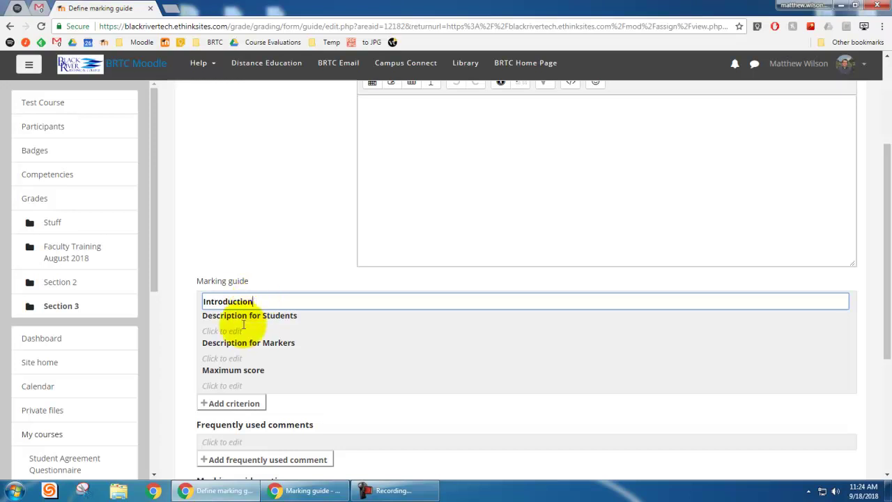
left_click(240, 330)
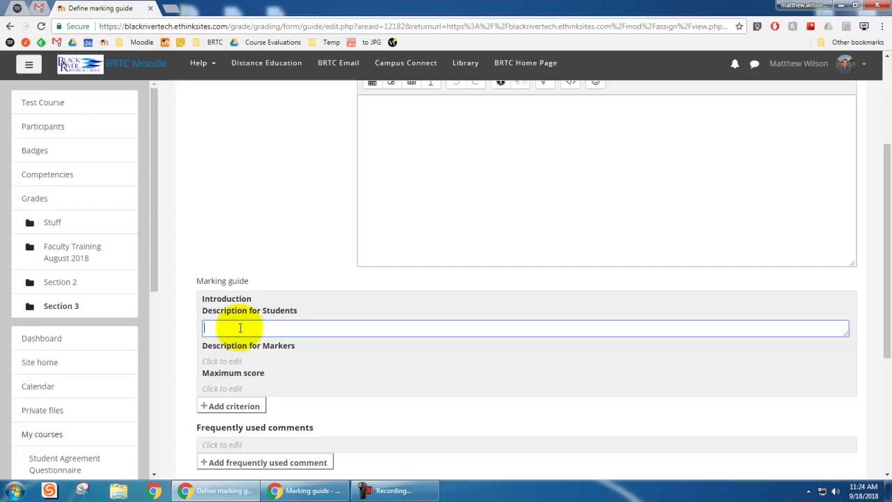
type("One pa")
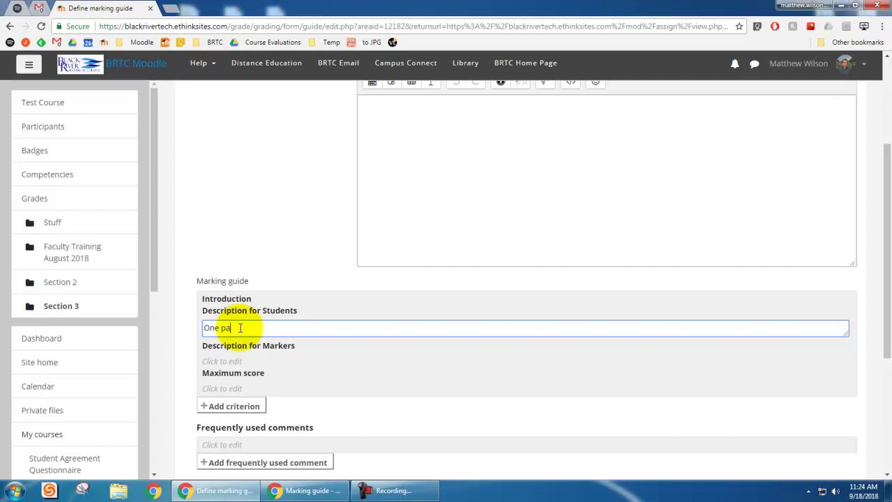
type("ragraph")
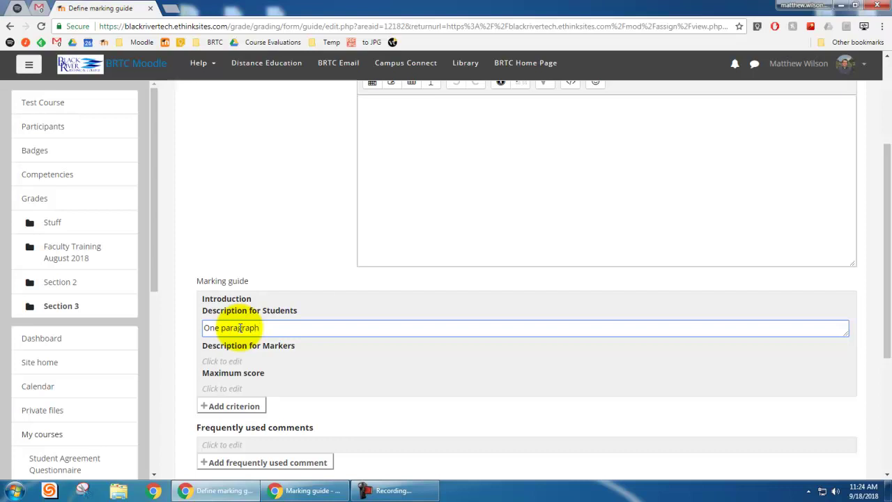
type(". good thesis statement")
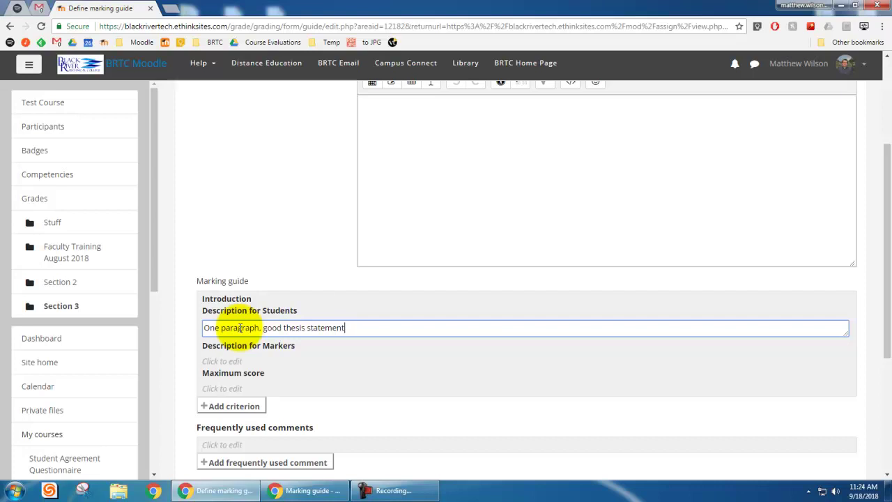
type(", introduces the paper")
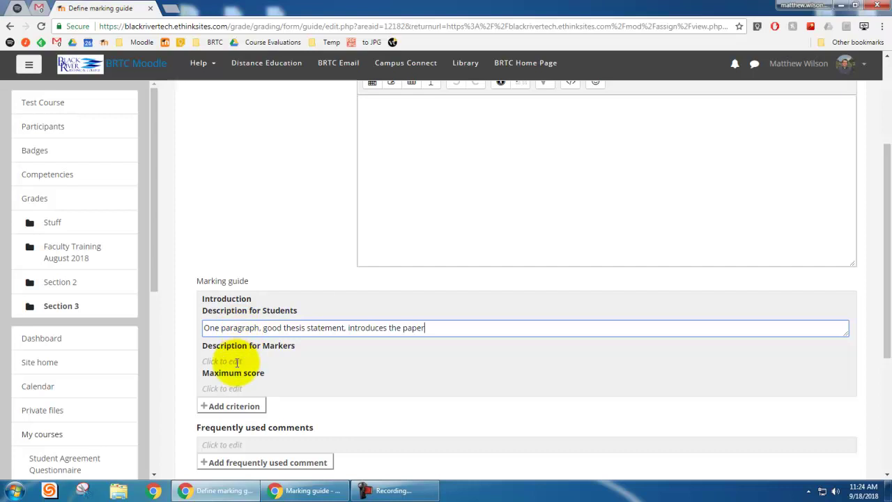
left_click(237, 361)
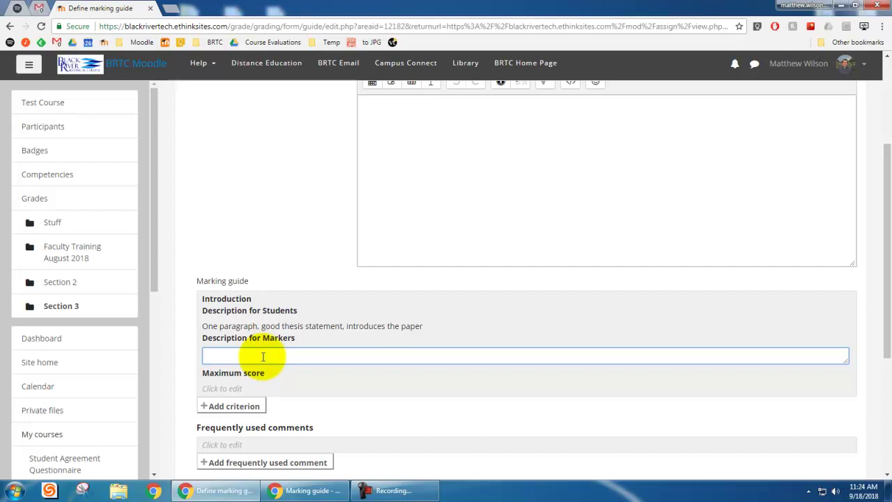
left_click(235, 387)
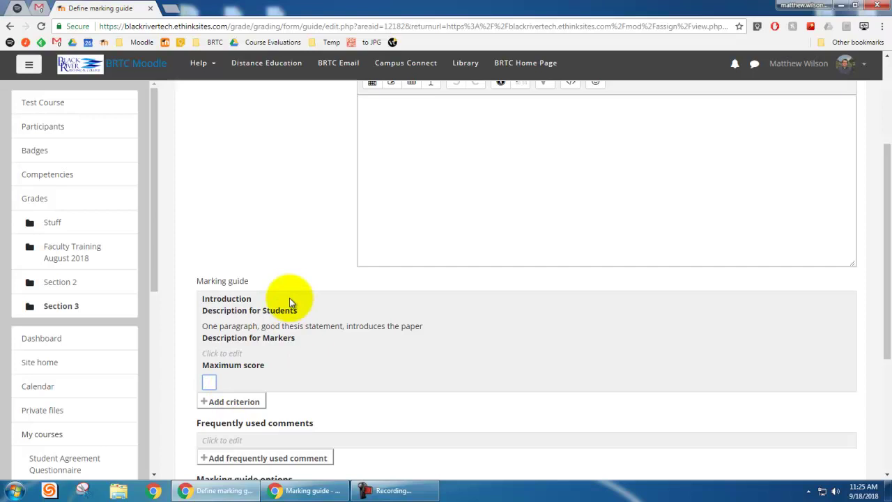
type("20")
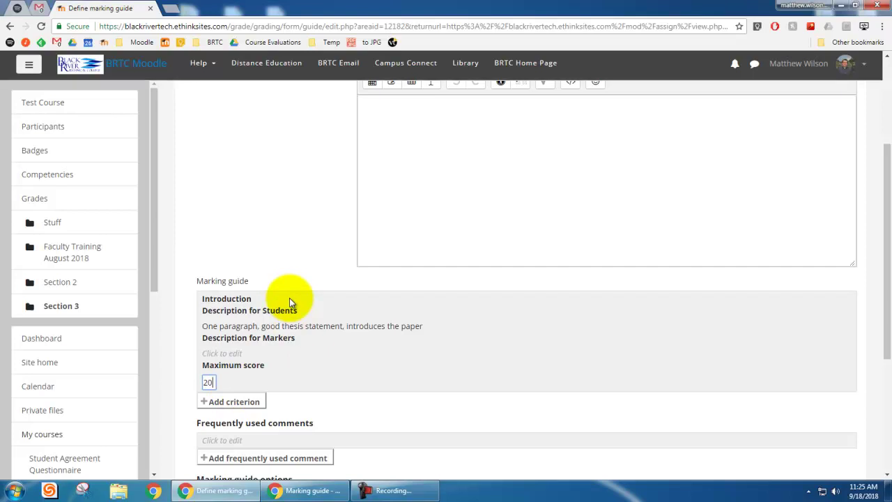
scroll(254, 309, "down", 3)
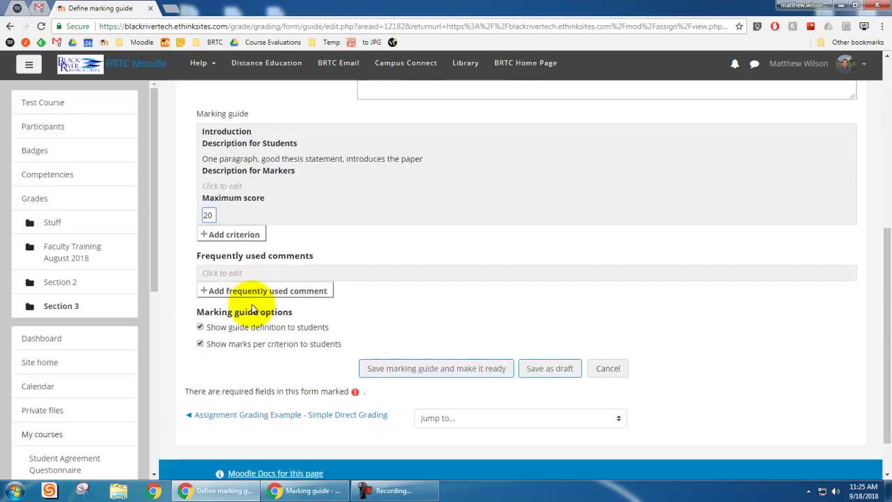
- Add a 'Body' criterion with the three-paragraphs, good-transitions description and maximum score 60
left_click(235, 235)
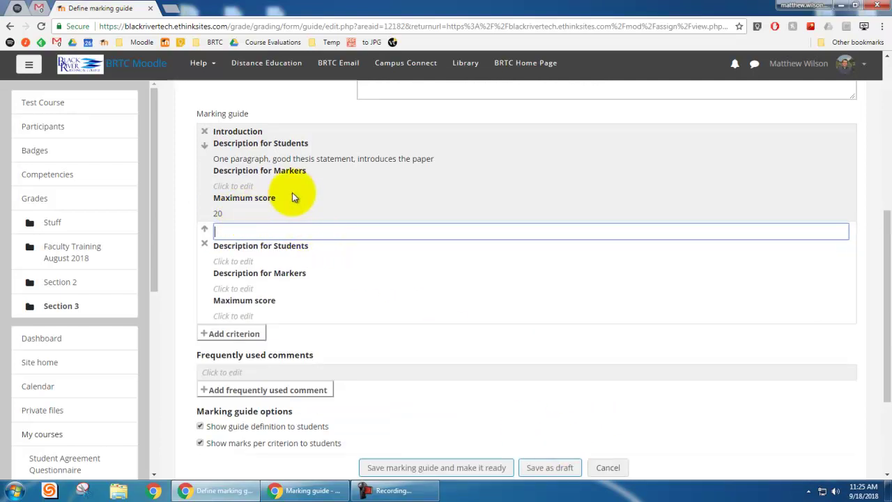
type("Body")
left_click(241, 261)
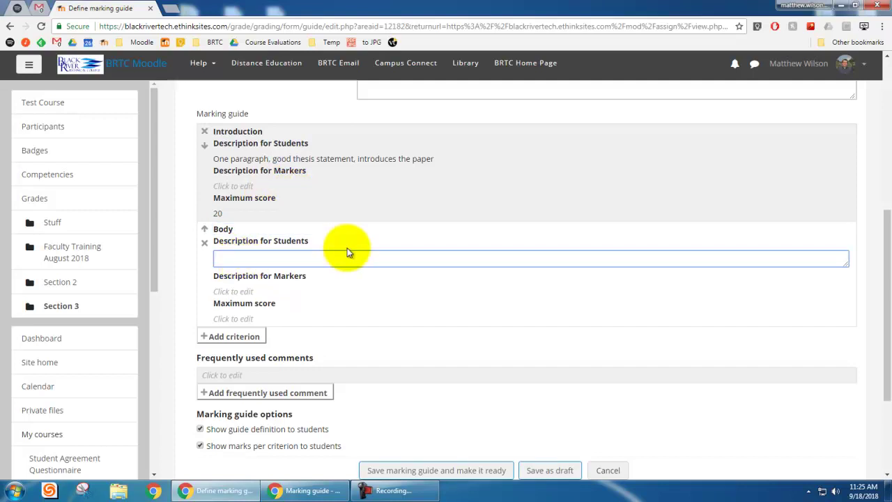
type("Three paragrp")
type("h")
key("BackSpace")
type("aphs, good transit")
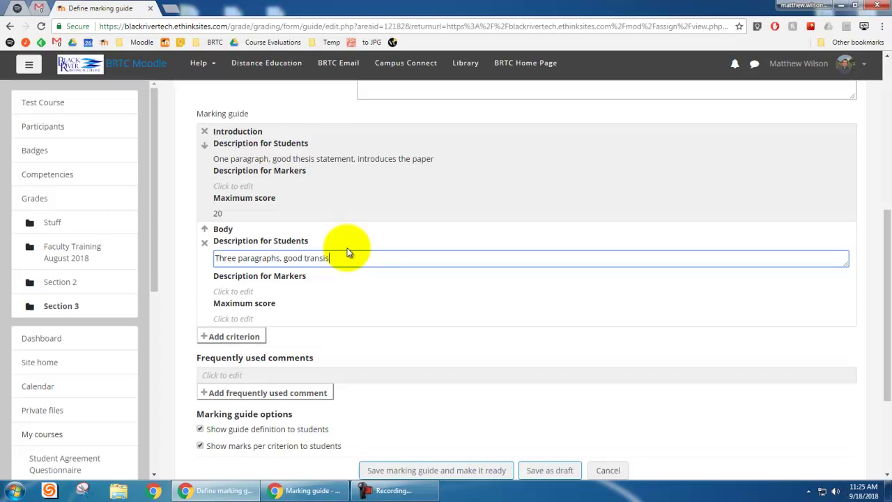
type("ions statemen")
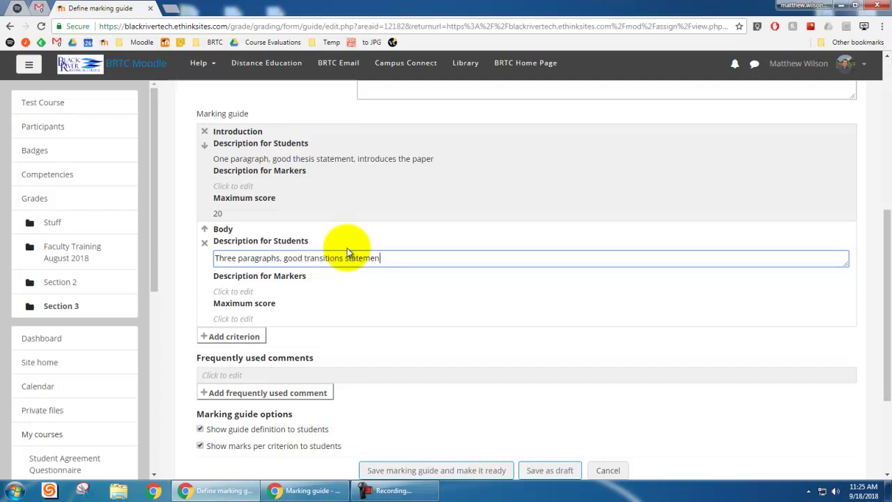
type("ts, effectively supports the")
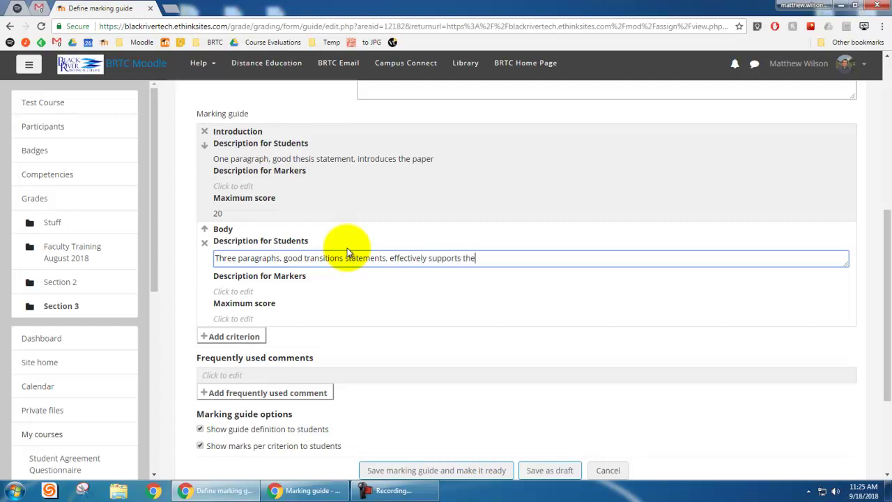
type(" the ")
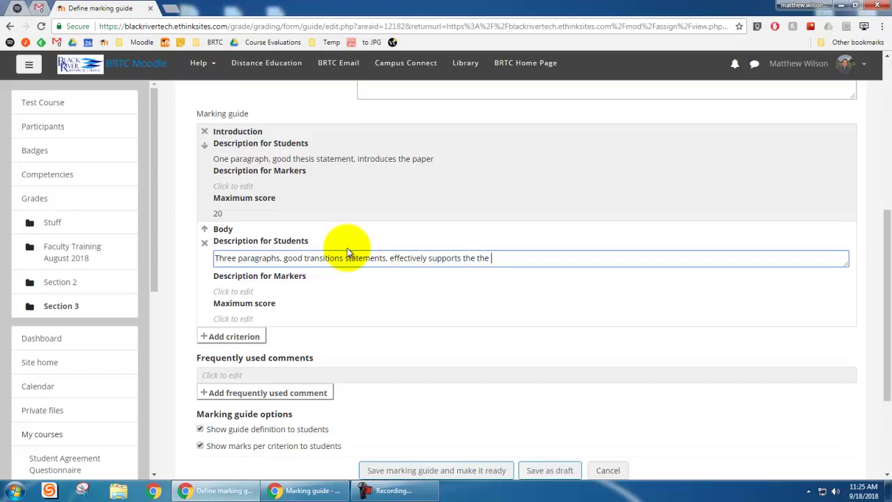
type("thesis")
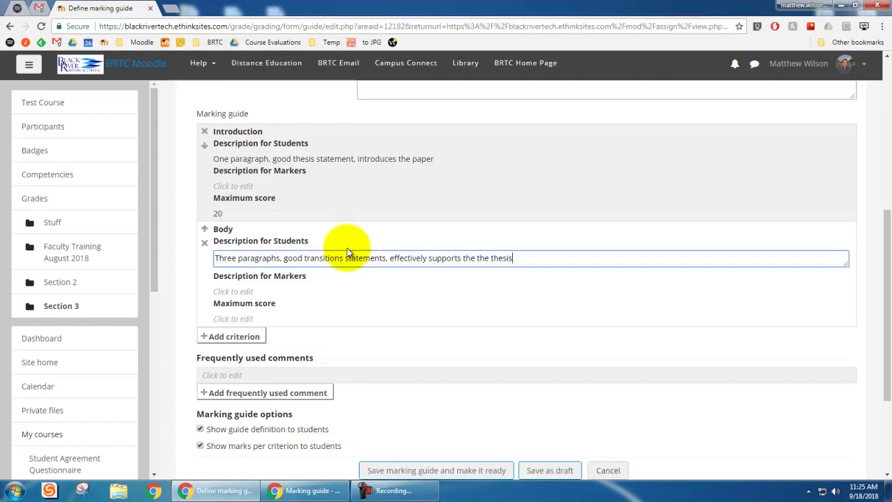
type(". etc.")
left_click(246, 318)
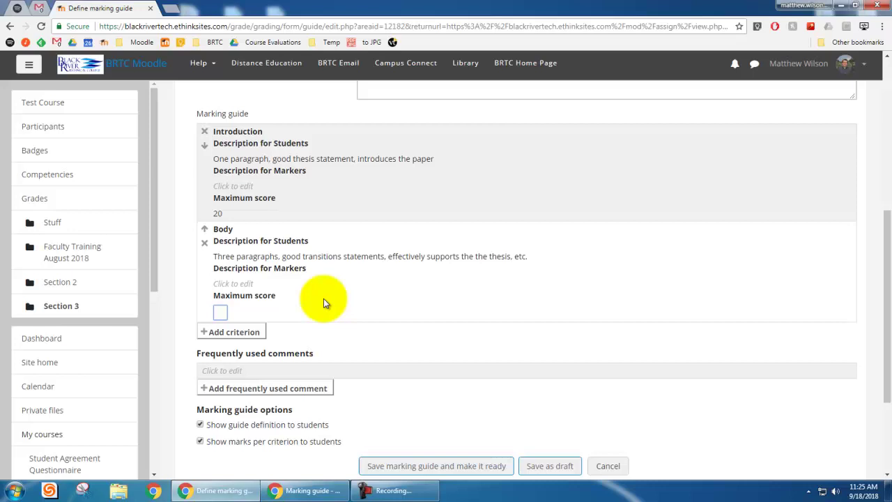
type("60")
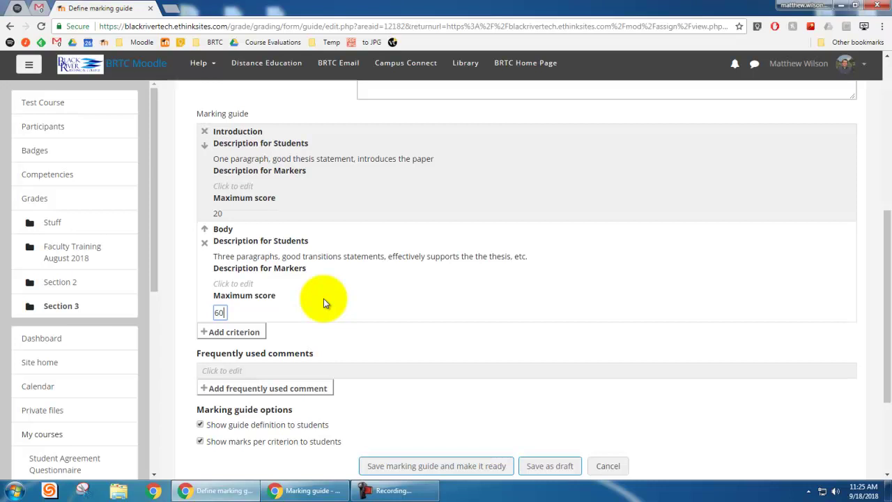
- Add a 'Conclusion' criterion: 'Effectively concludes the paper, restates thesis, etc.', maximum score 20
left_click(234, 333)
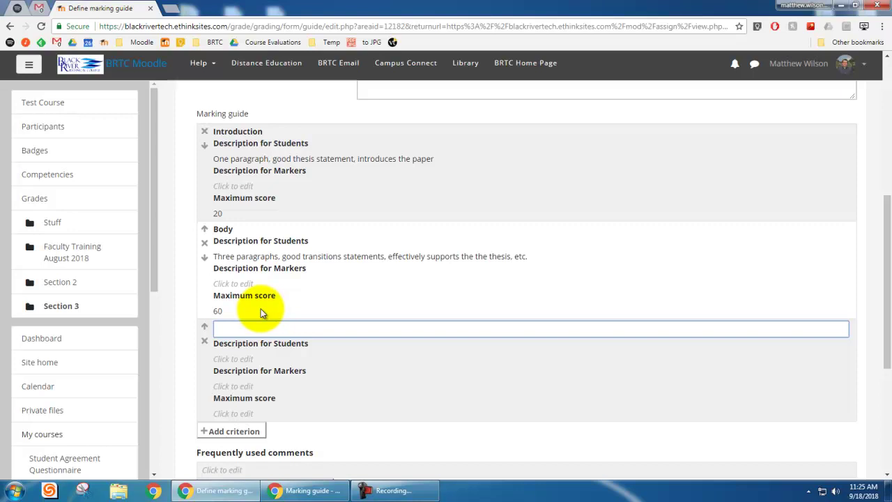
type("Conclusion")
left_click(252, 357)
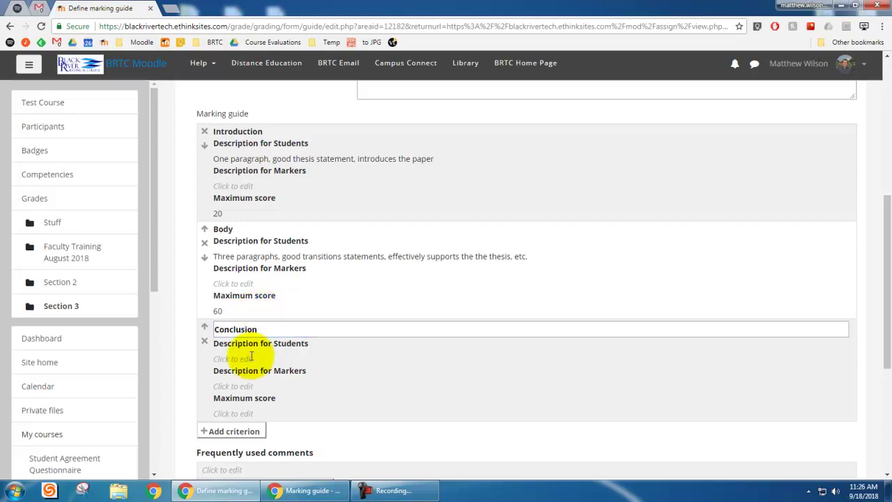
type("Eff")
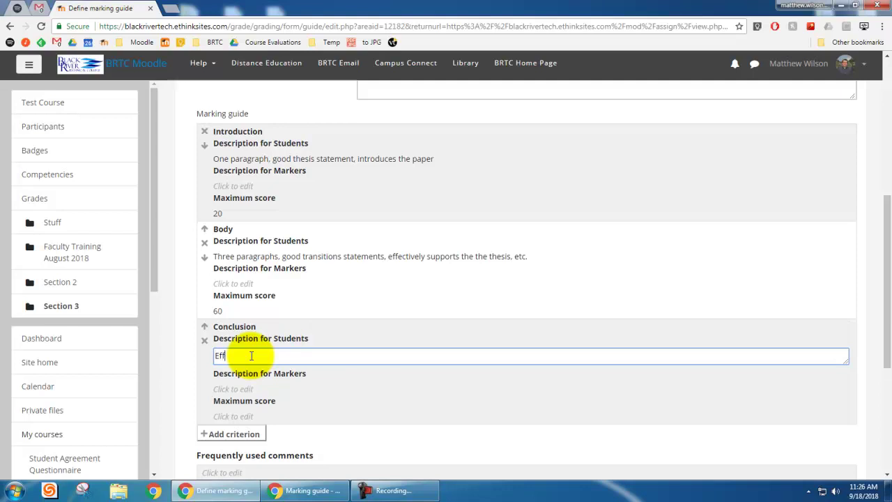
type("ectively concludes the paper, restates")
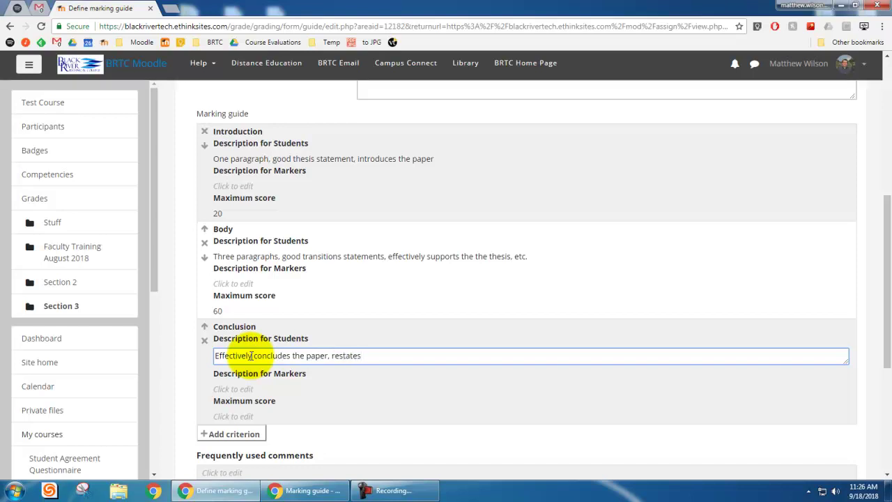
type(" thesis, etc.")
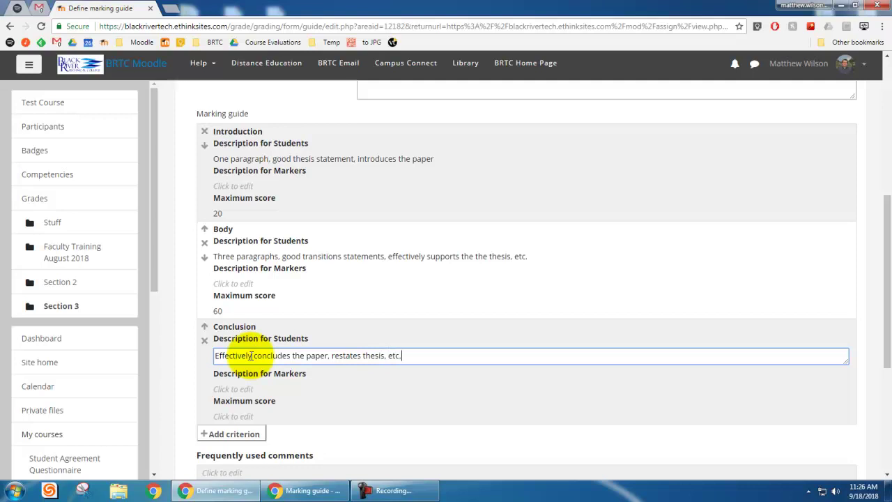
scroll(348, 293, "down", 3)
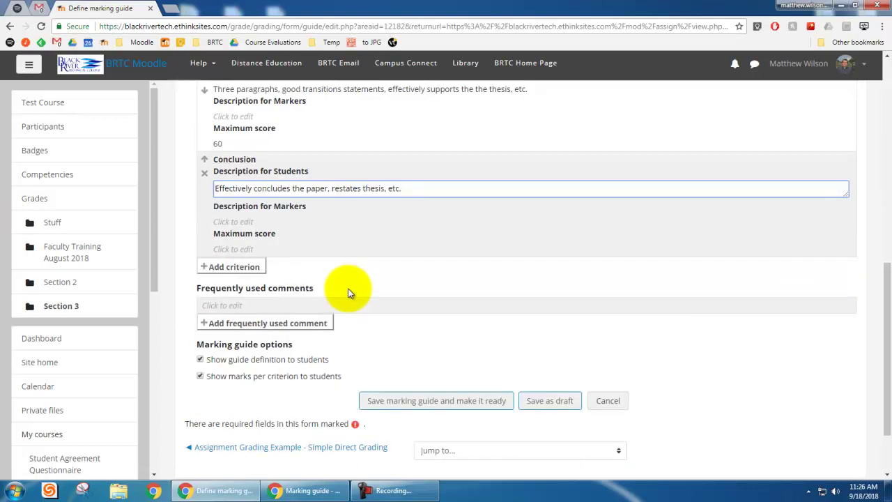
left_click(241, 248)
type("2")
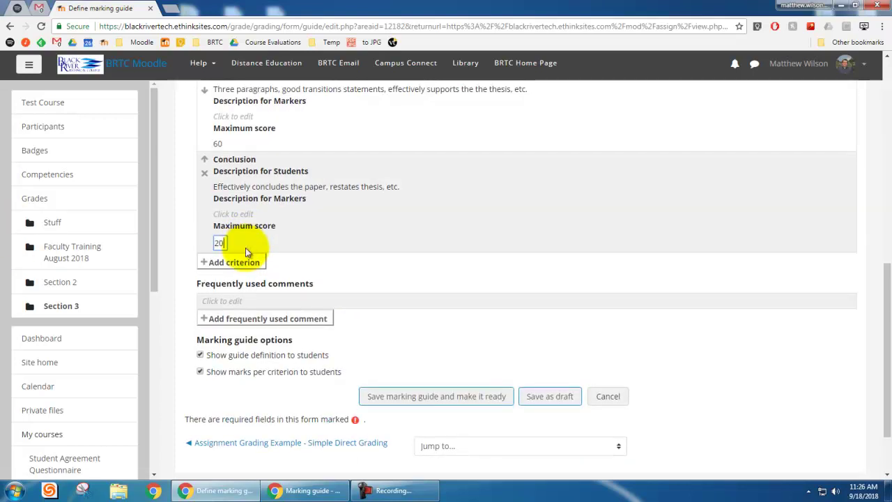
type("0")
left_click(386, 262)
scroll(362, 278, "up", 3)
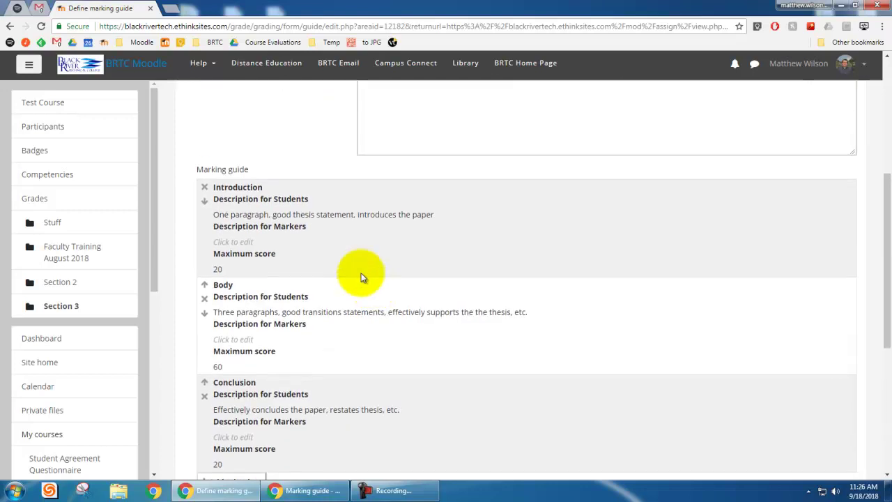
scroll(278, 230, "down", 2)
scroll(299, 264, "down", 2)
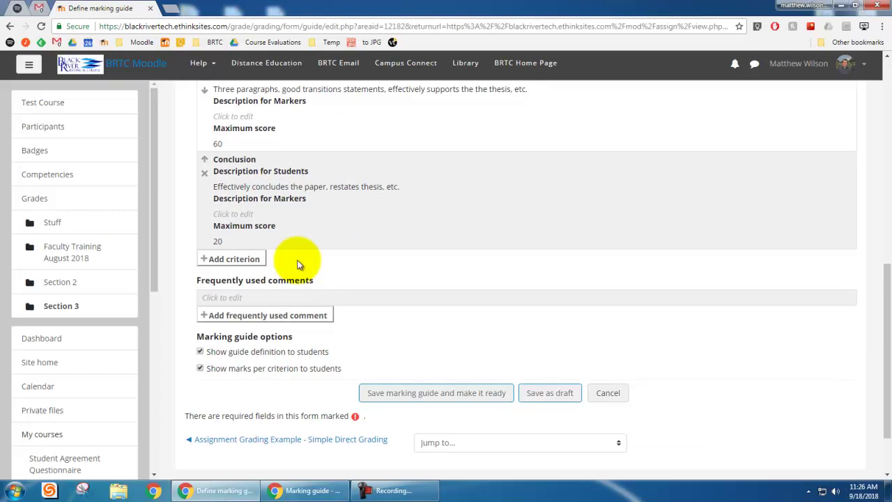
- Add frequently used comments 'Thesis is not measurable.' and 'Great transition statements.'
left_click(230, 298)
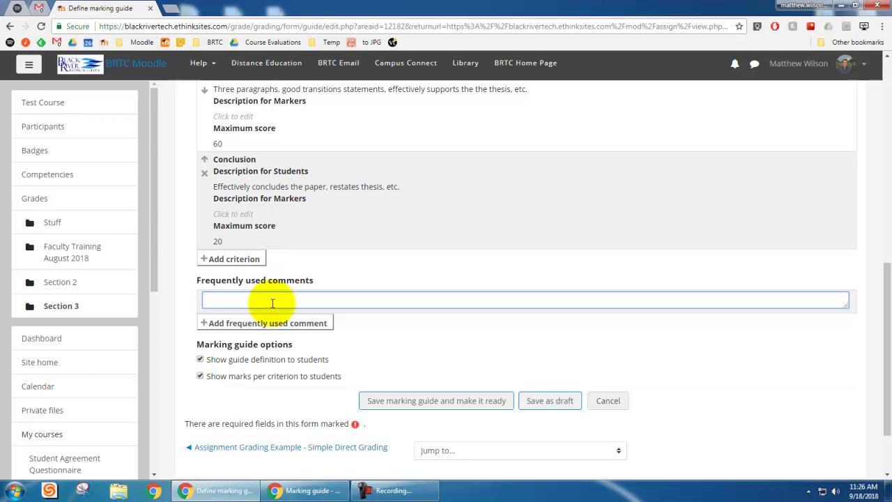
type("Thesis is")
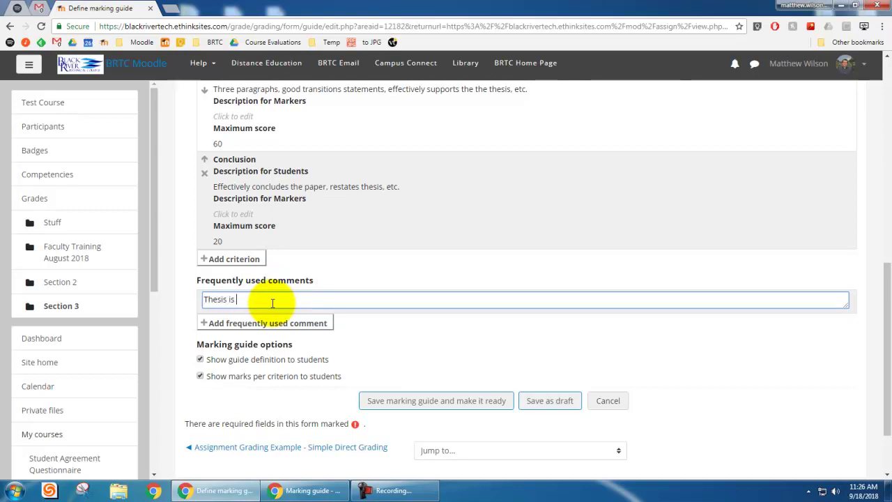
type(" not measurable.")
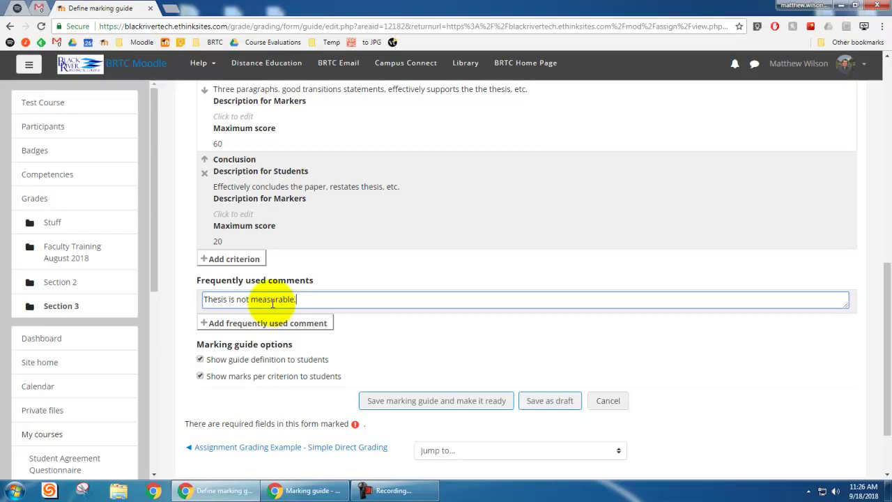
left_click(276, 324)
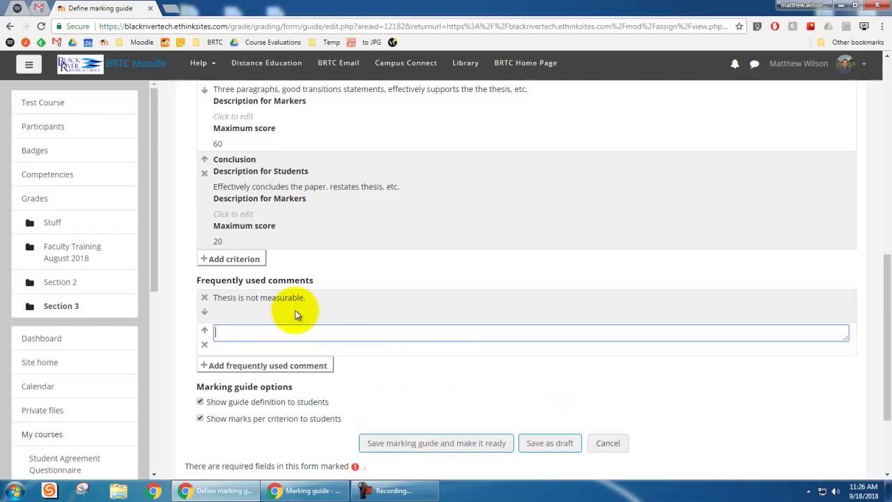
type("G")
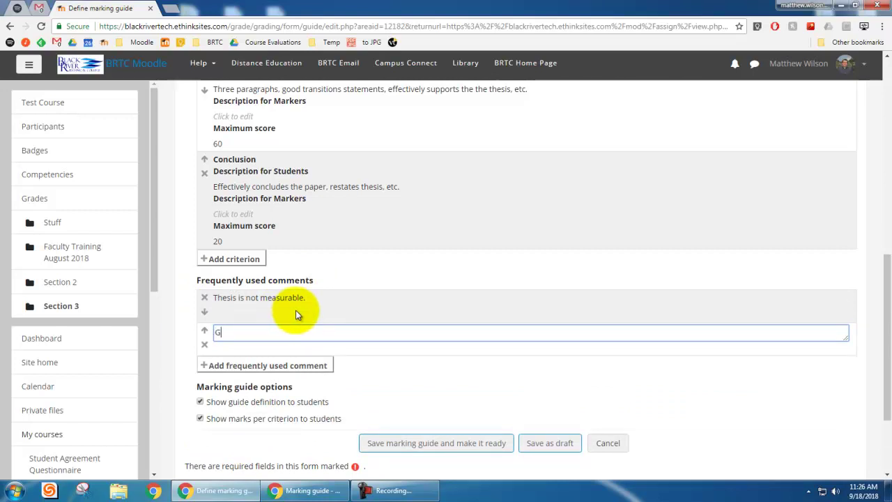
type("reat transition statements")
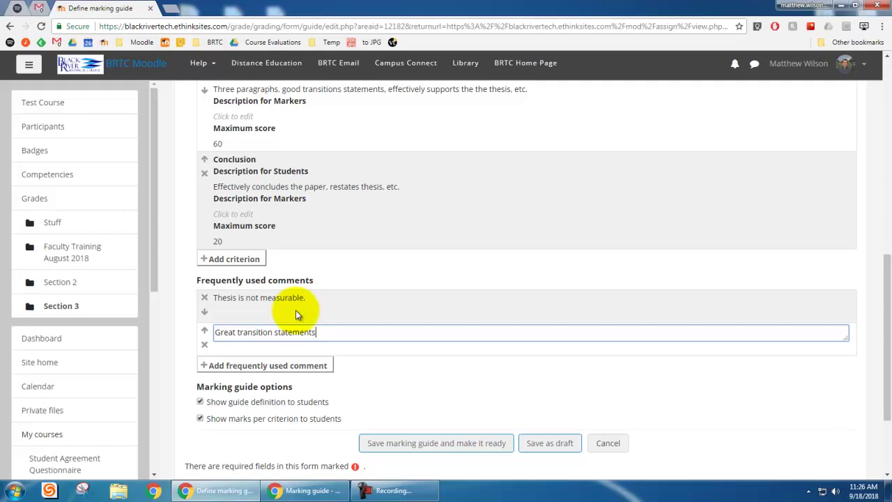
type(".")
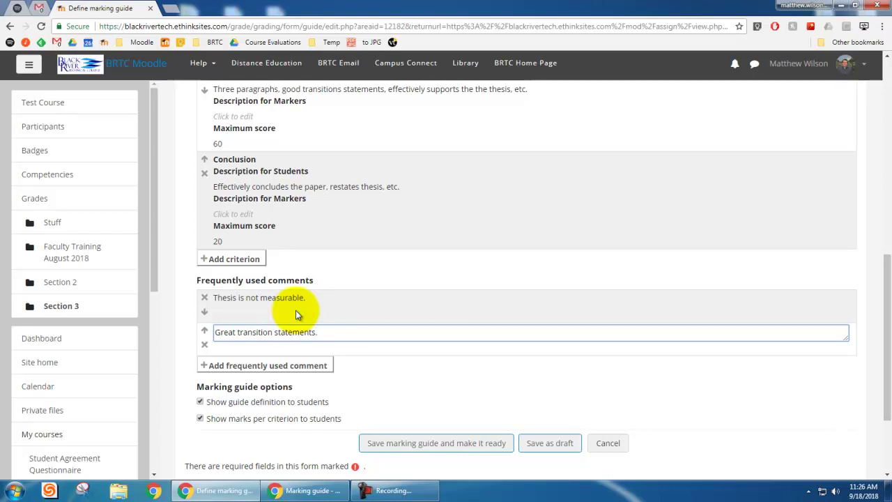
left_click(291, 365)
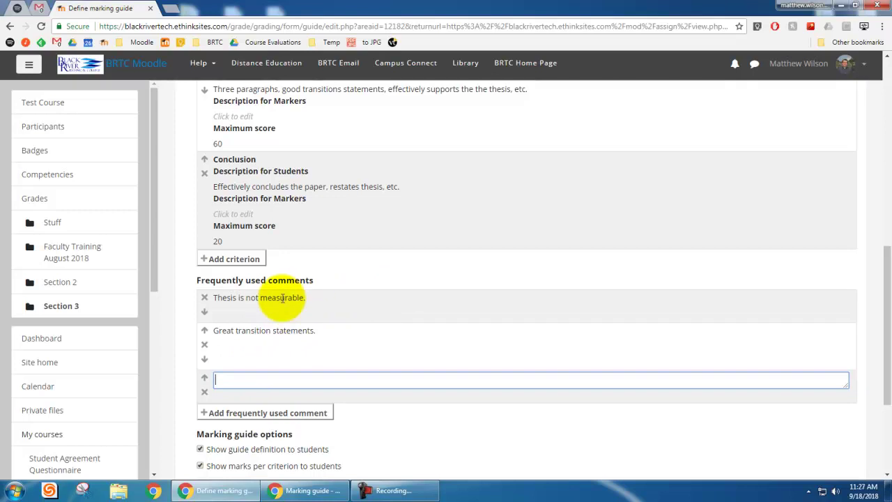
scroll(289, 298, "down", 3)
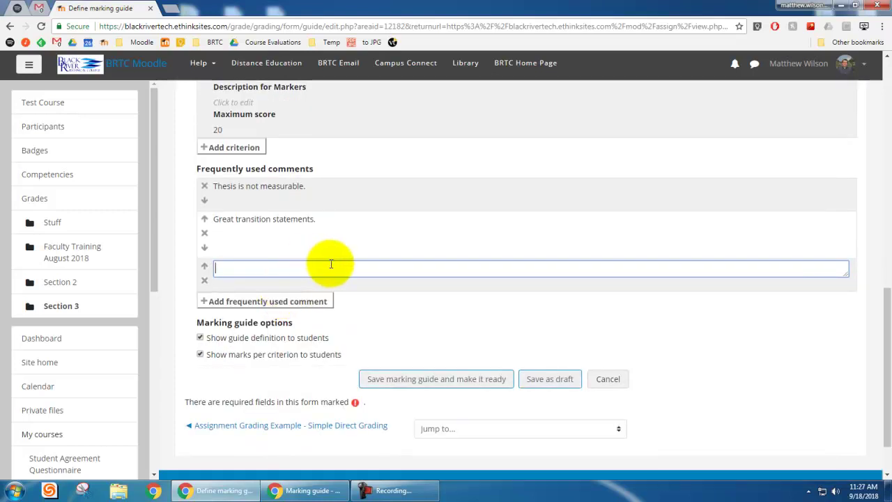
- Save the marking guide as ready and open the assignment's Grade screen
left_click(468, 383)
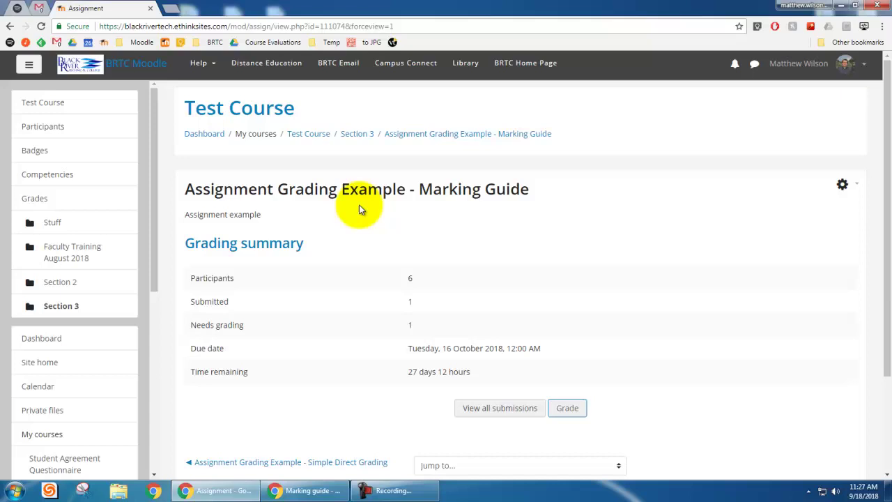
left_click(566, 410)
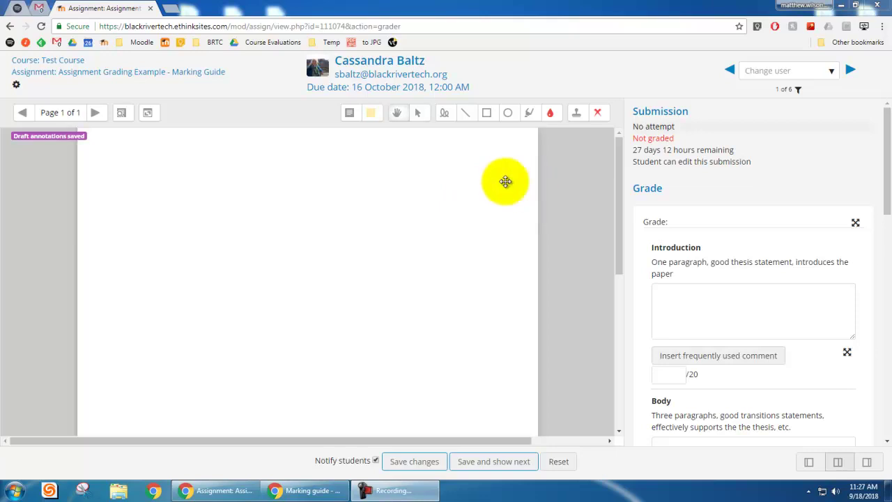
- Filter the grader's participant list to only submissions requiring grading
left_click(799, 92)
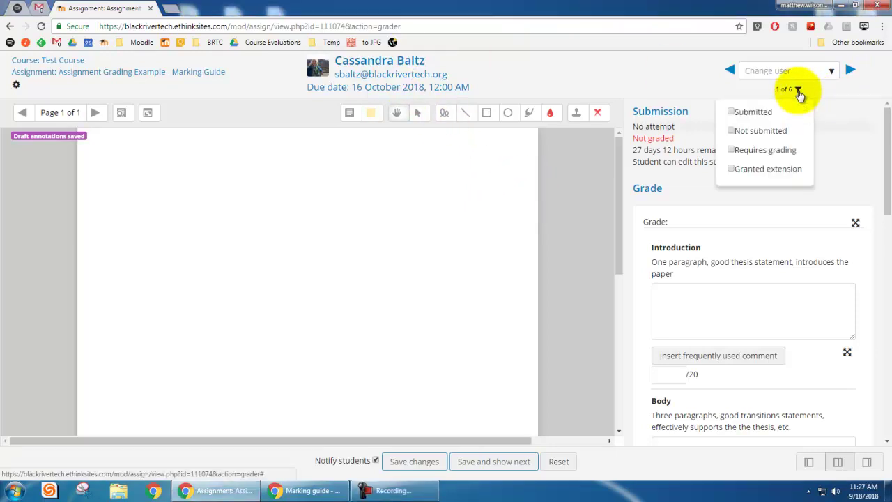
left_click(732, 150)
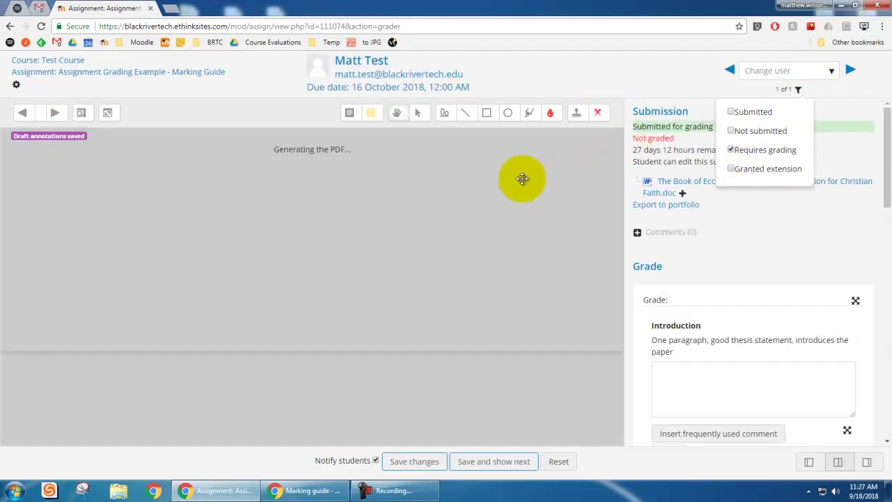
left_click(584, 78)
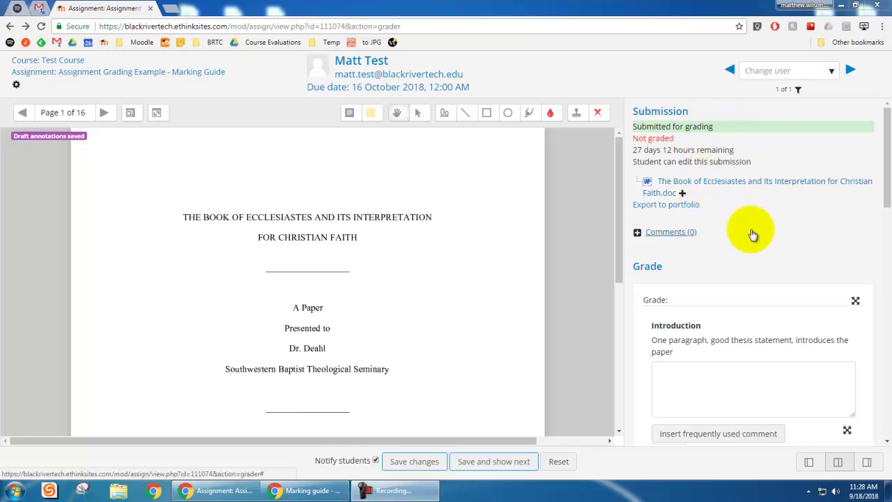
- Write a comment for the Introduction criterion and score it 20 out of 20
left_click_drag(880, 143, 887, 185)
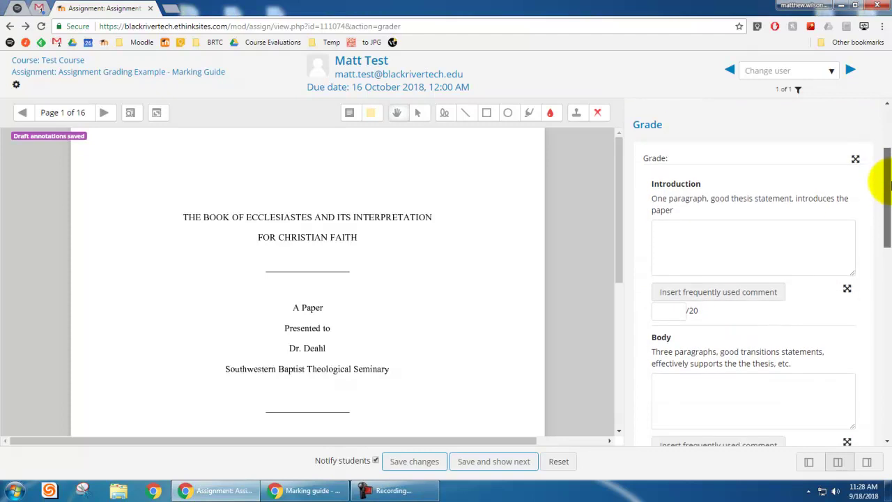
left_click(692, 229)
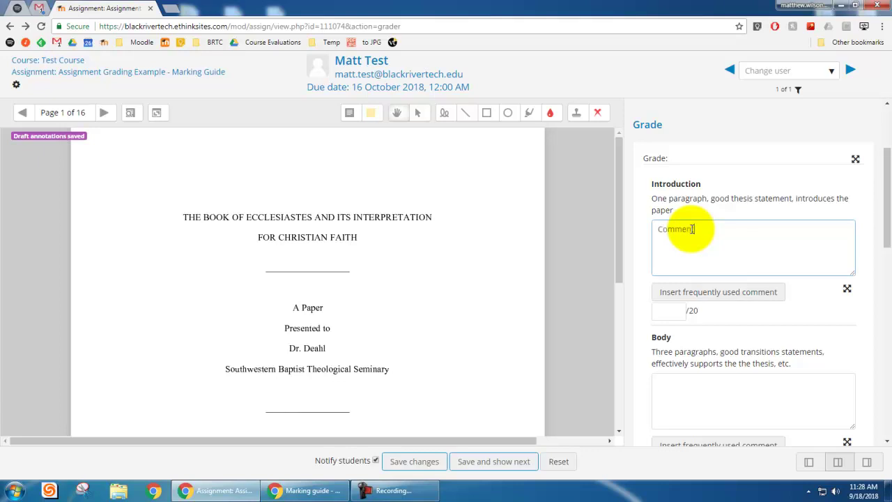
scroll(677, 253, "down", 1)
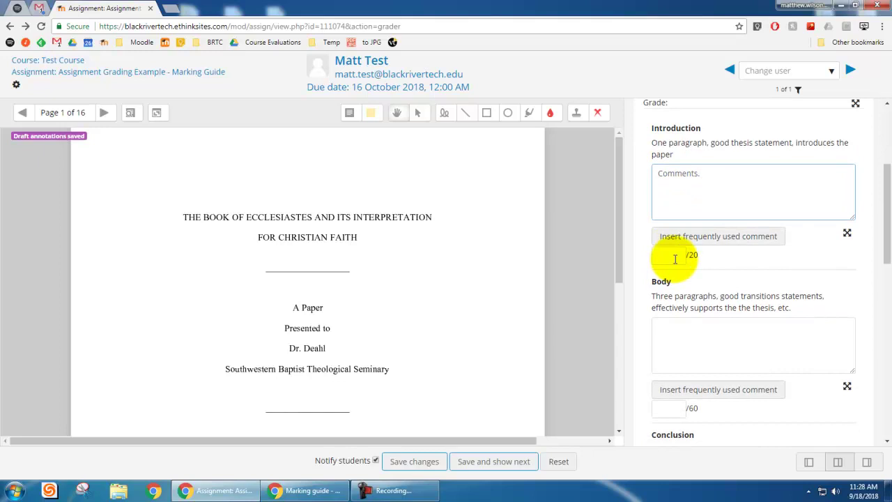
left_click(675, 258)
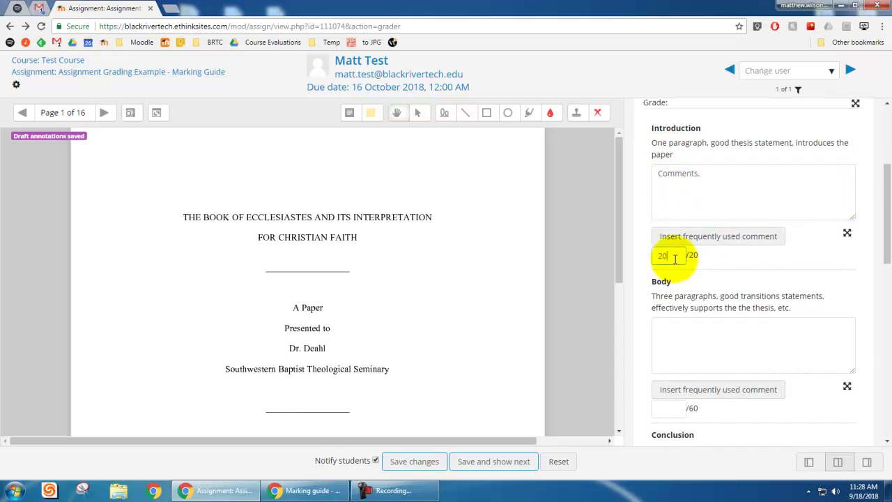
- Comment on Body with the stock 'Great transition statements.' plus further remarks, scoring it 50/60
left_click(688, 328)
scroll(687, 326, "down", 1)
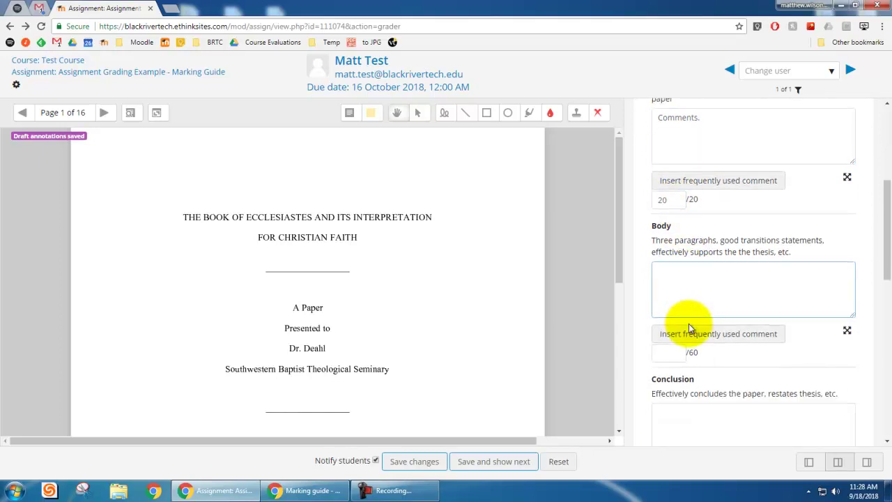
left_click(706, 335)
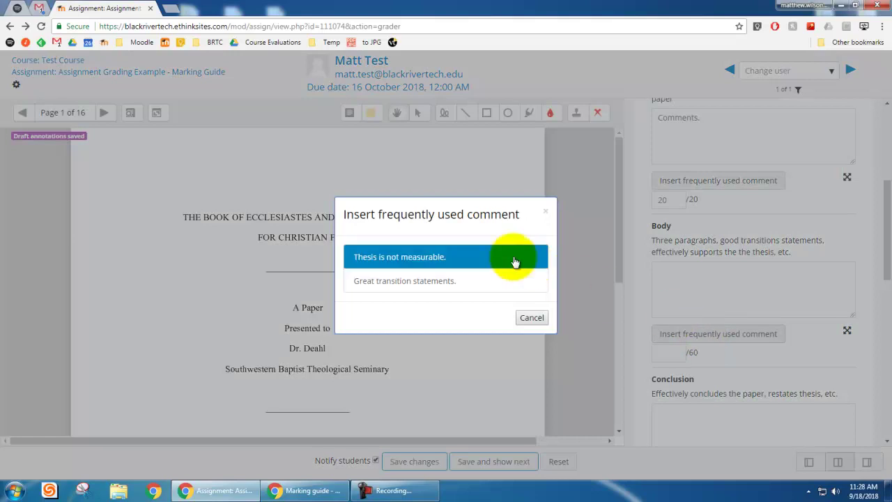
left_click(441, 282)
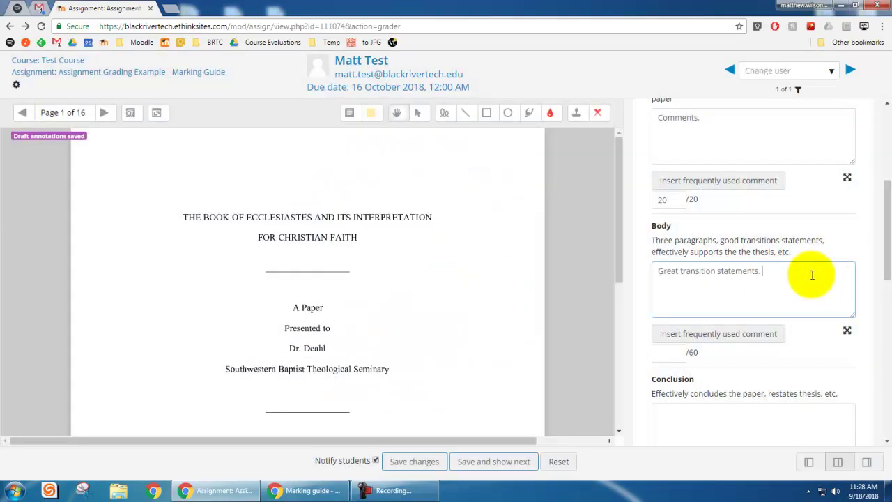
type("More comments.")
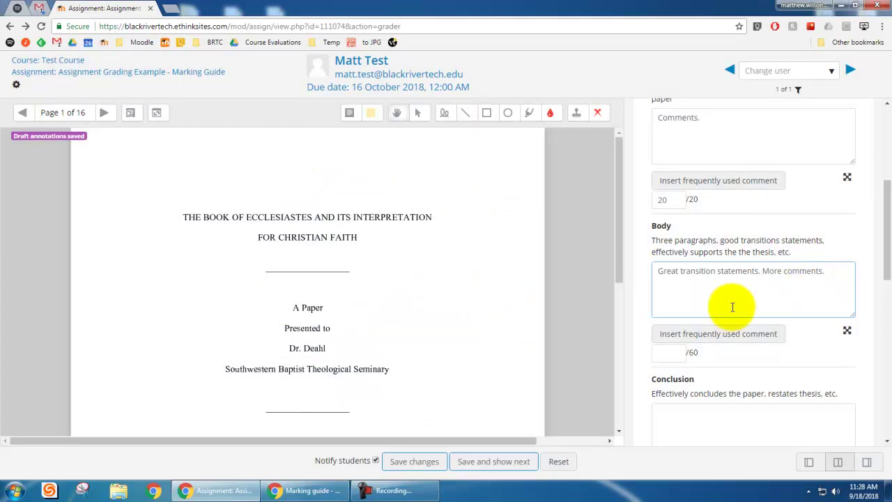
left_click(686, 352)
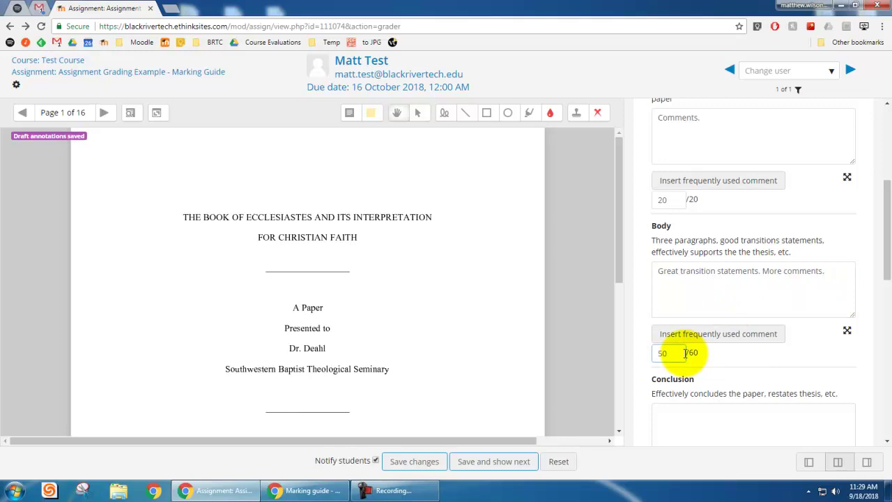
- Give Conclusion the comment 'Concluding comments' and a score of 15/20
scroll(683, 356, "down", 1)
left_click(681, 357)
scroll(682, 354, "down", 2)
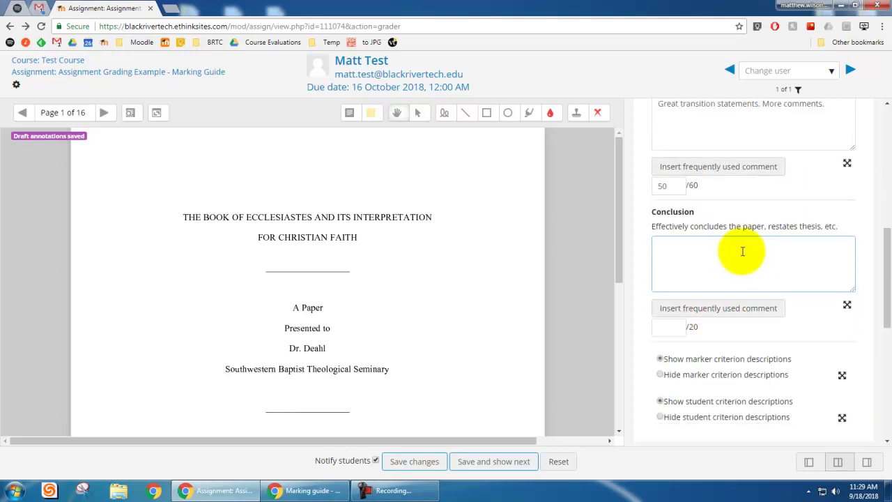
type("Concluding comments.")
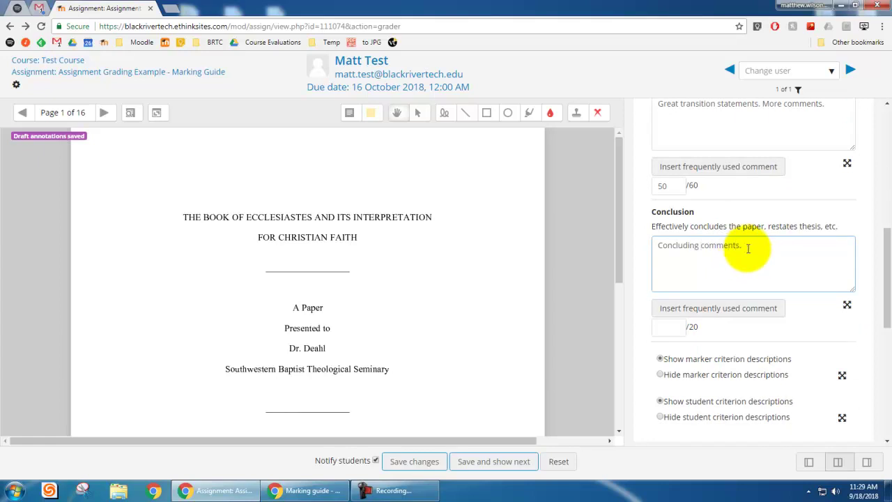
scroll(739, 241, "up", 3)
scroll(732, 221, "down", 1)
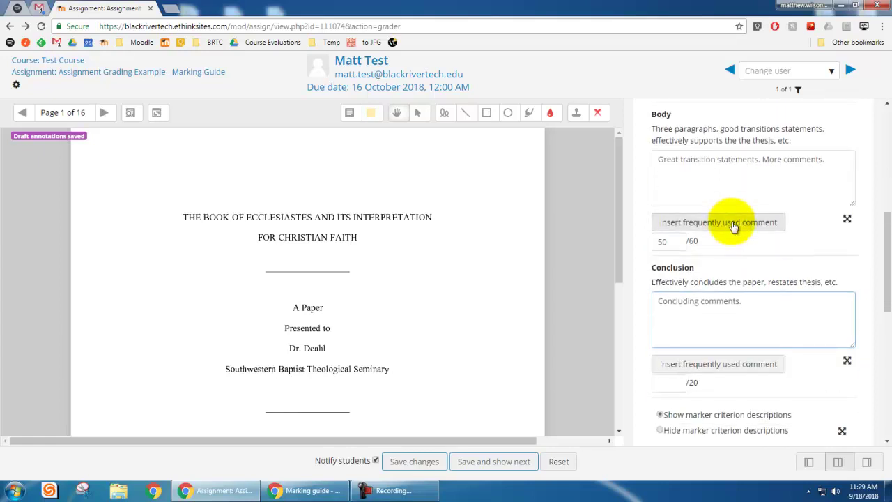
scroll(748, 256, "down", 2)
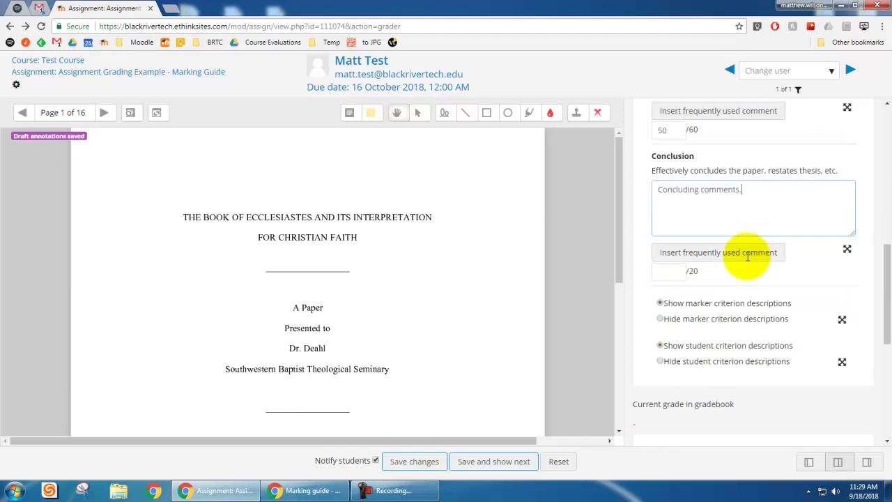
left_click(661, 271)
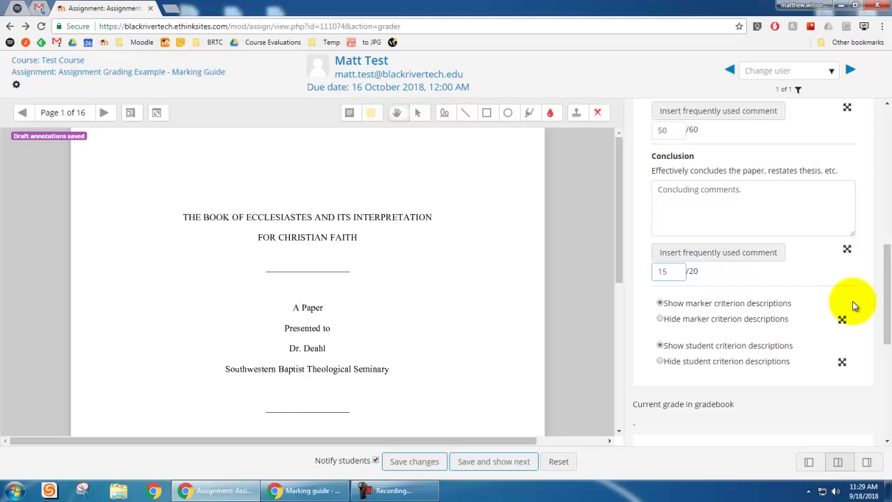
- Save the marking guide grades and feedback, and acknowledge the Changes saved confirmation
scroll(847, 301, "down", 2)
scroll(837, 298, "down", 1)
scroll(717, 236, "down", 2)
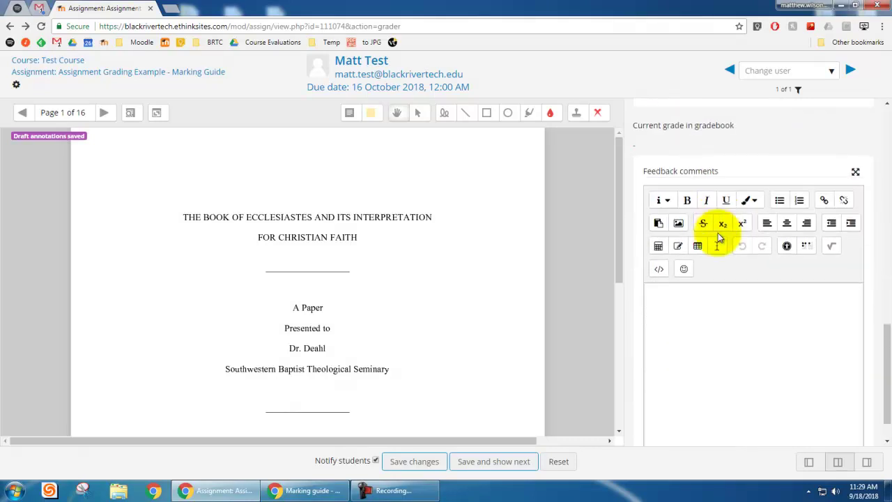
left_click(707, 290)
scroll(707, 285, "up", 4)
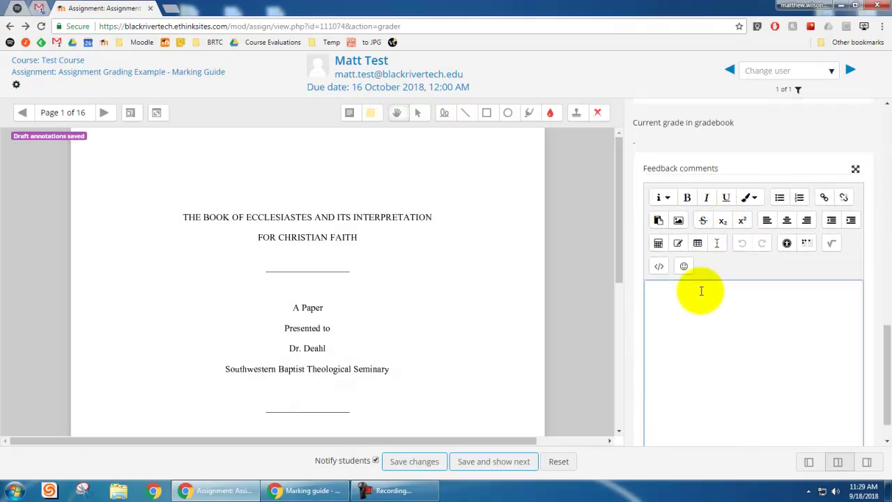
scroll(707, 286, "down", 3)
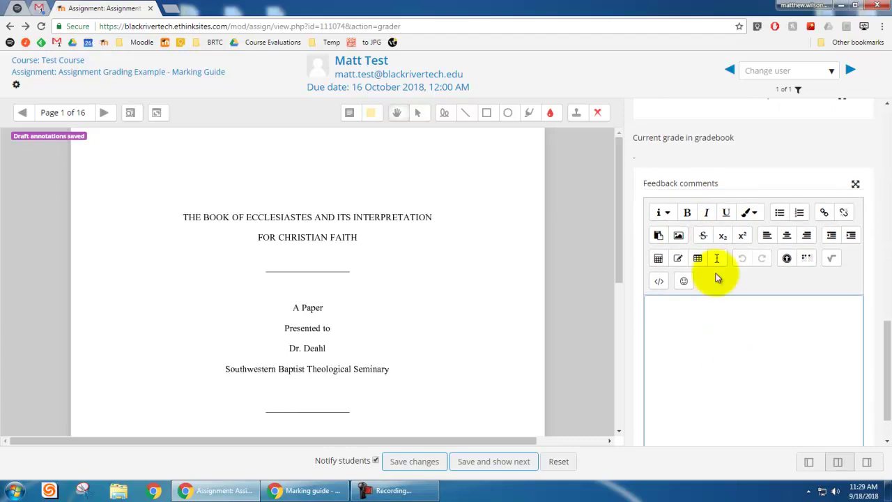
scroll(714, 263, "down", 1)
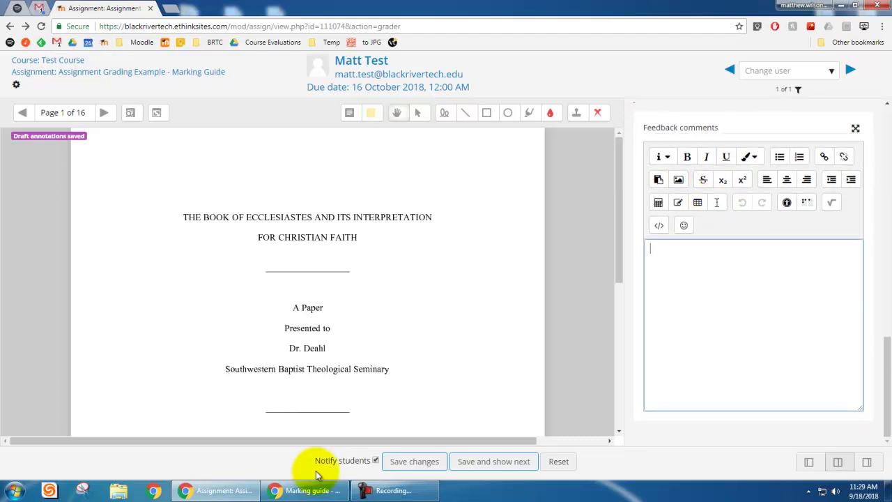
left_click(412, 460)
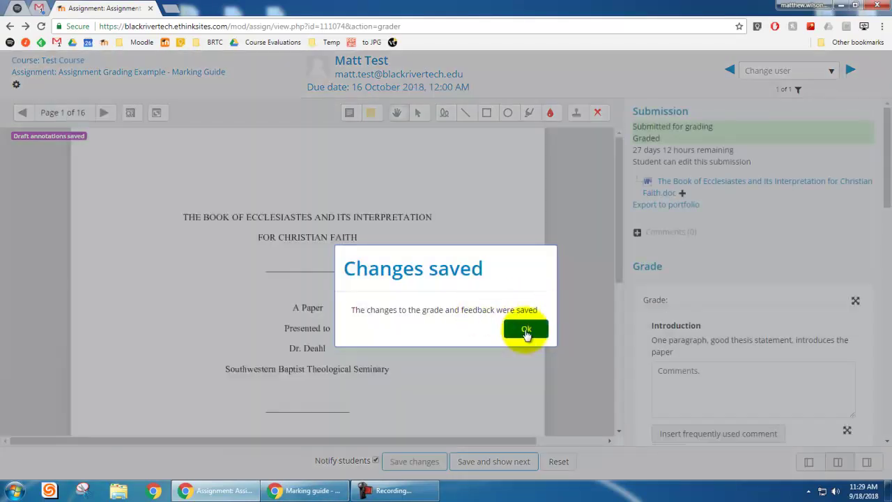
left_click(526, 331)
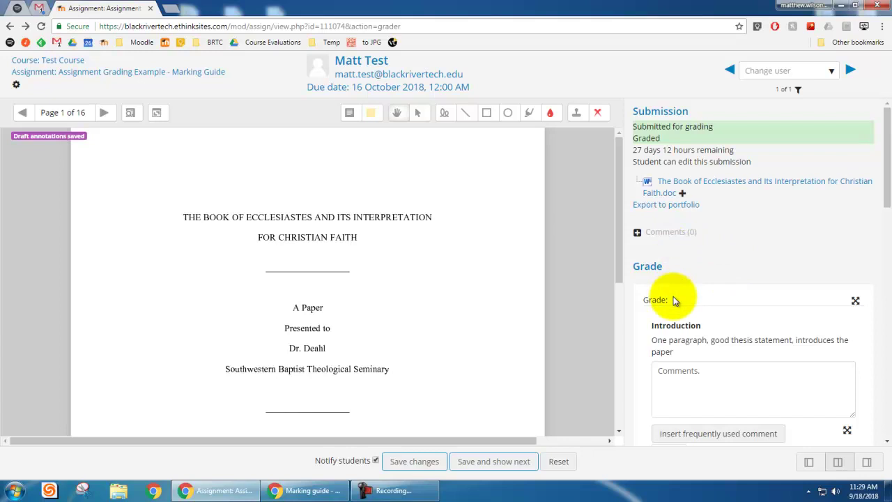
scroll(783, 314, "down", 5)
scroll(745, 271, "down", 3)
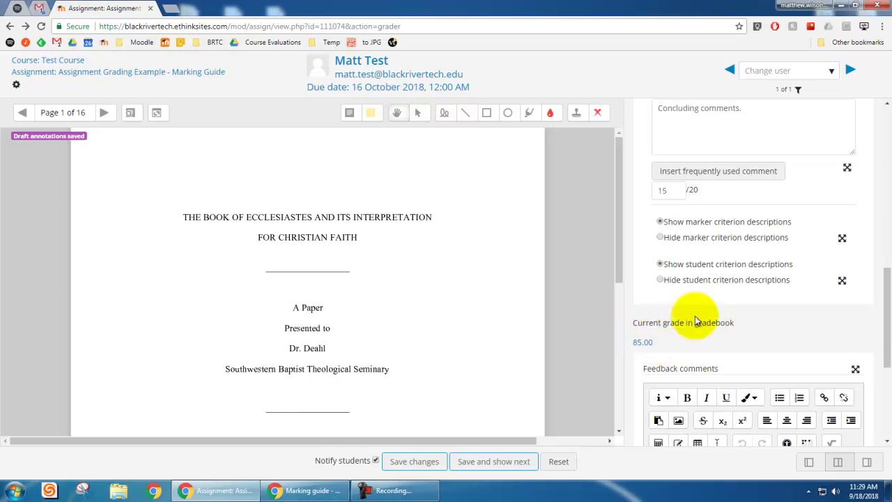
scroll(707, 293, "up", 3)
scroll(673, 298, "up", 2)
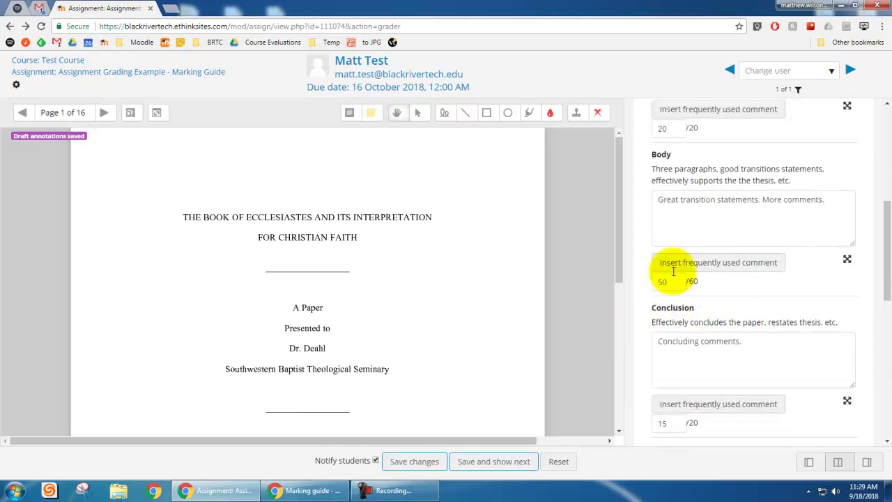
scroll(677, 175, "down", 5)
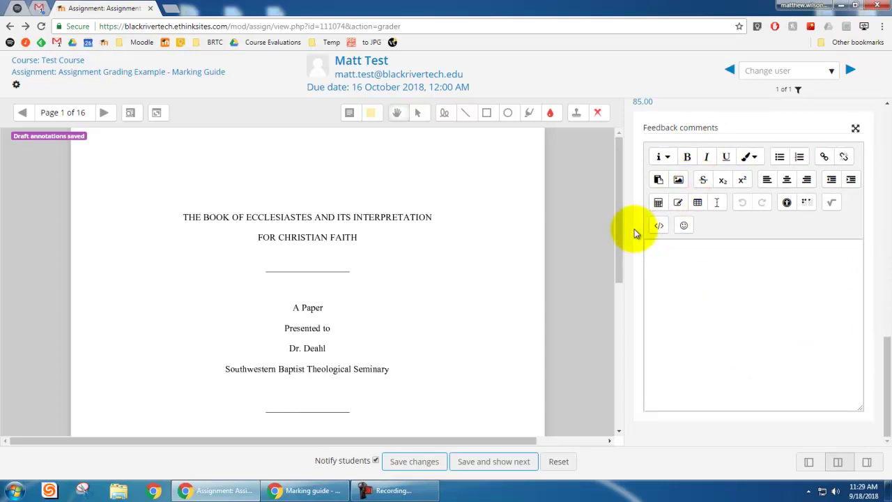
scroll(634, 230, "up", 8)
scroll(634, 235, "up", 3)
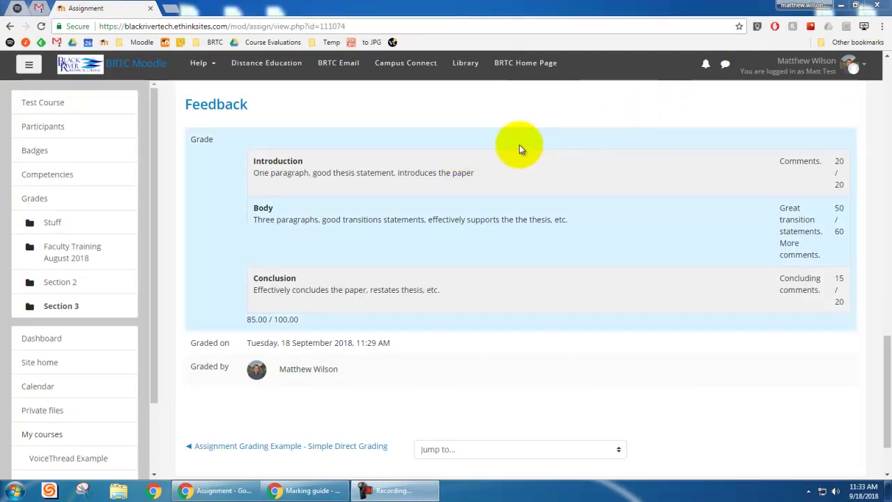
- Scroll the student's Feedback section to review each criterion's comment and the 85.00 / 100.00 total
left_click_drag(888, 360, 889, 354)
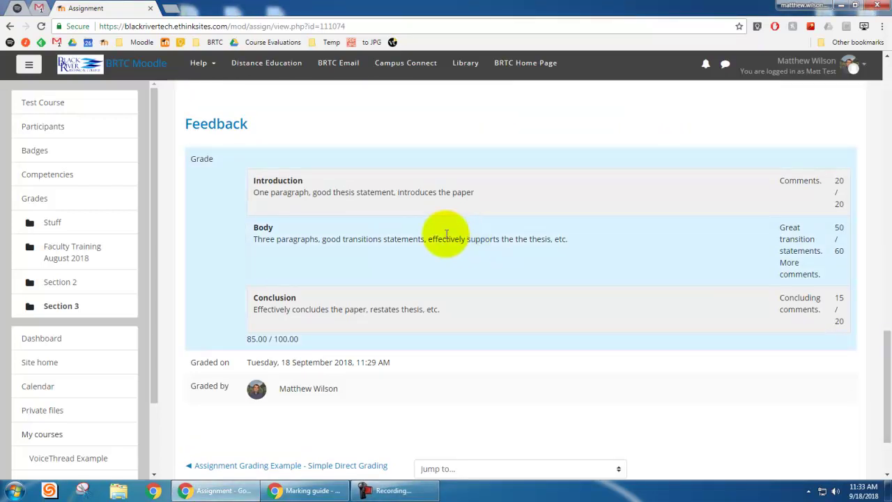
scroll(345, 216, "up", 1)
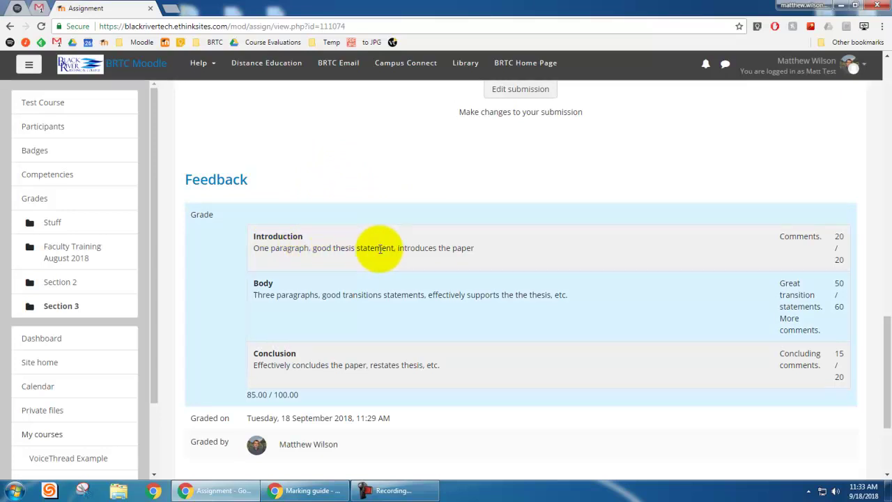
scroll(342, 338, "down", 1)
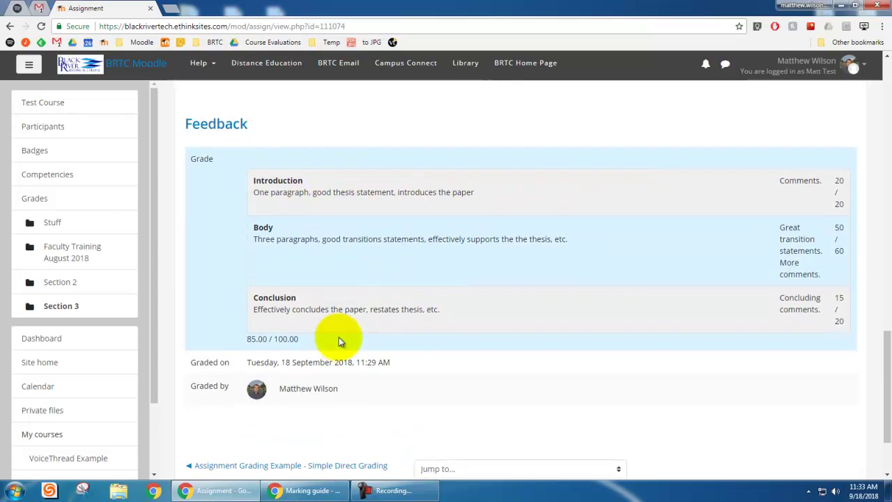
scroll(339, 333, "up", 1)
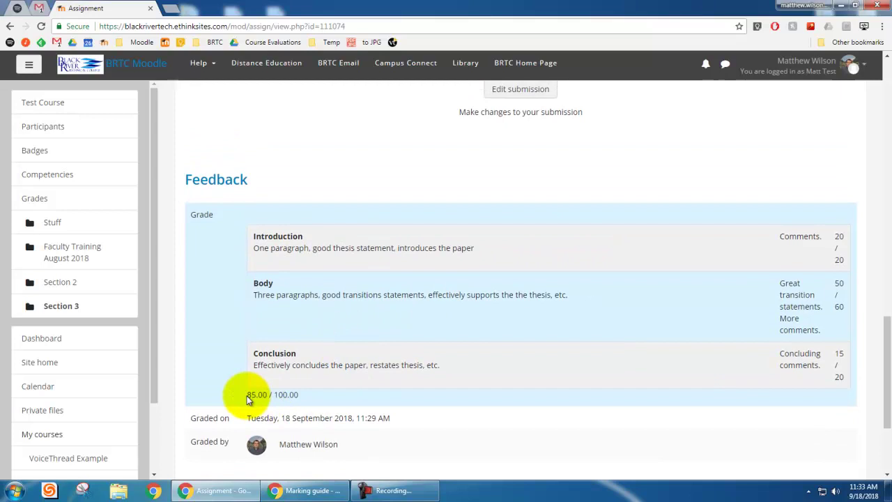